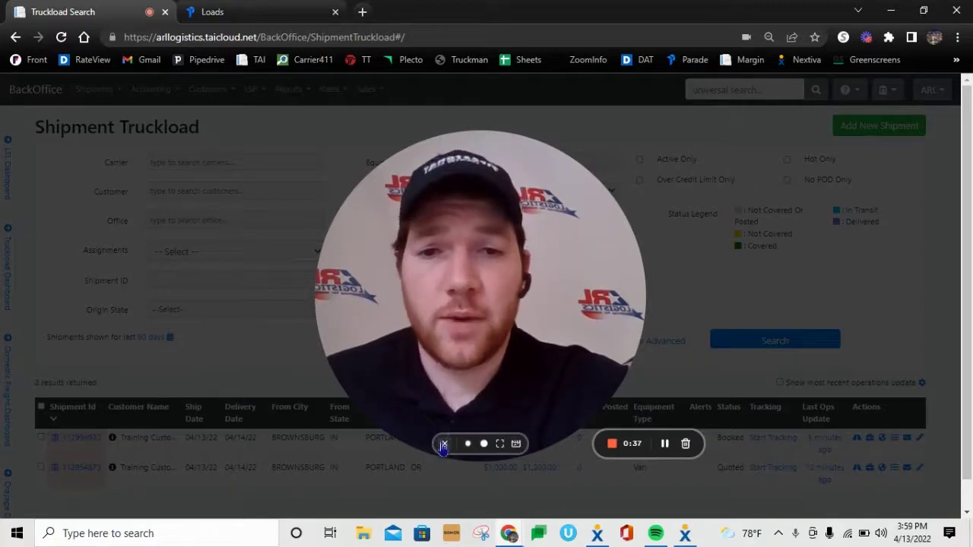
# Step: Open the booked Brownsburg to Portland training shipment in a new tab and duplicate it
pyautogui.click(444, 444)
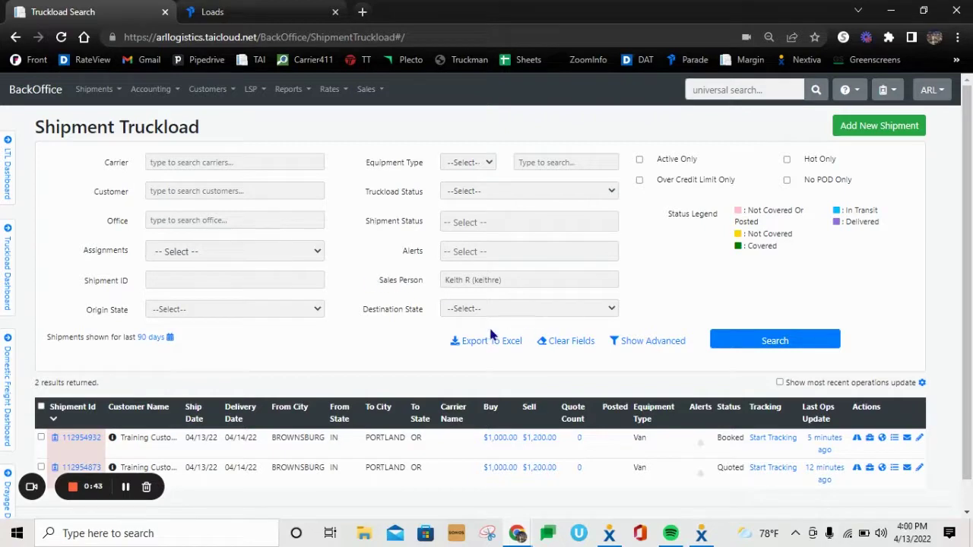
pyautogui.scroll(-1, 418, 391)
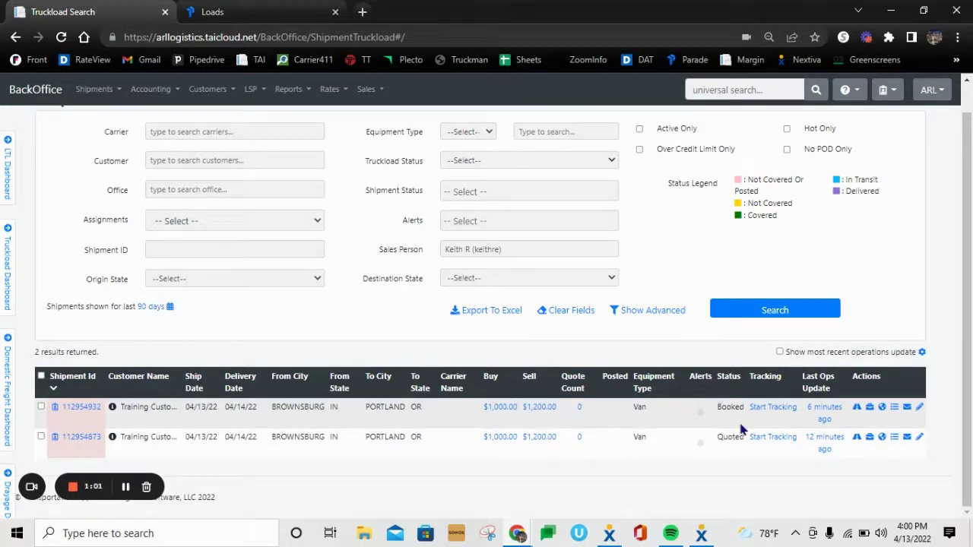
pyautogui.rightClick(89, 411)
pyautogui.click(152, 292)
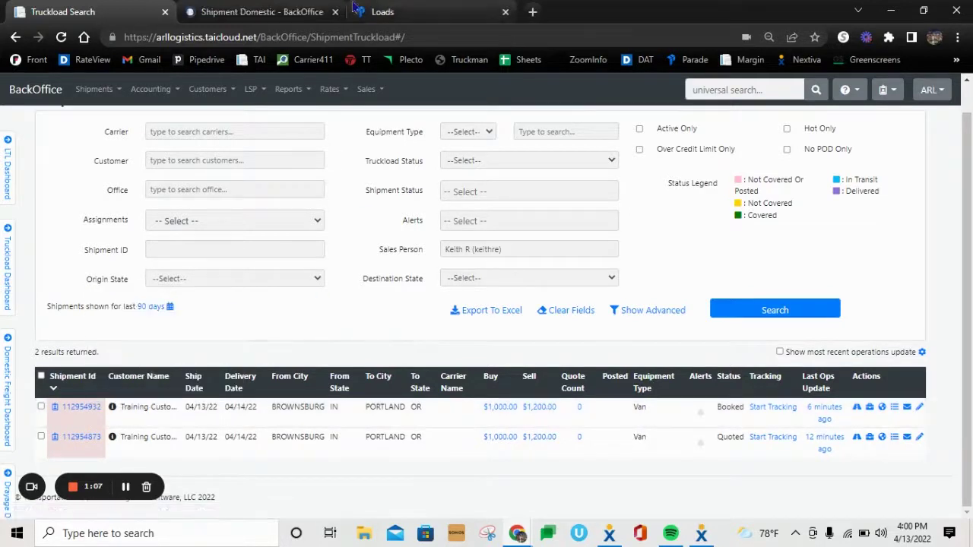
pyautogui.click(266, 9)
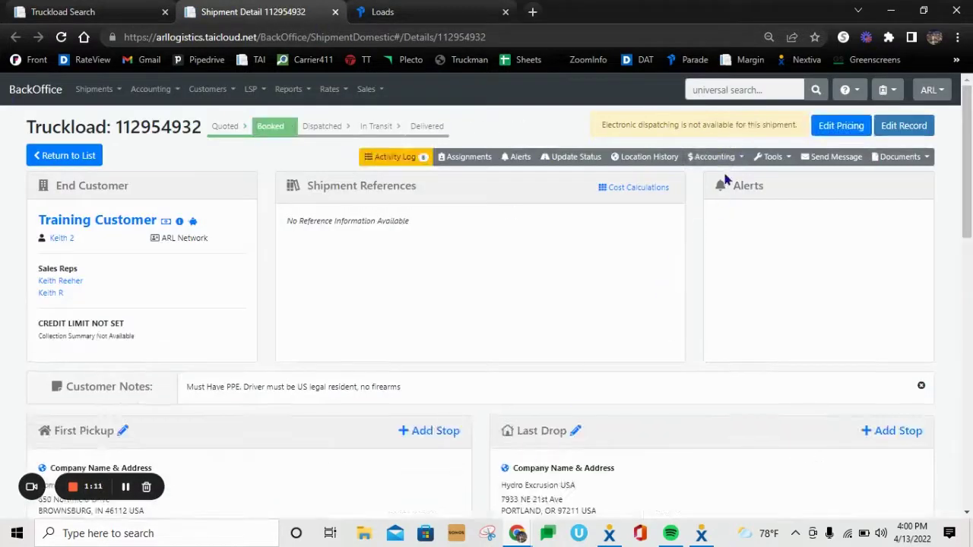
pyautogui.click(771, 157)
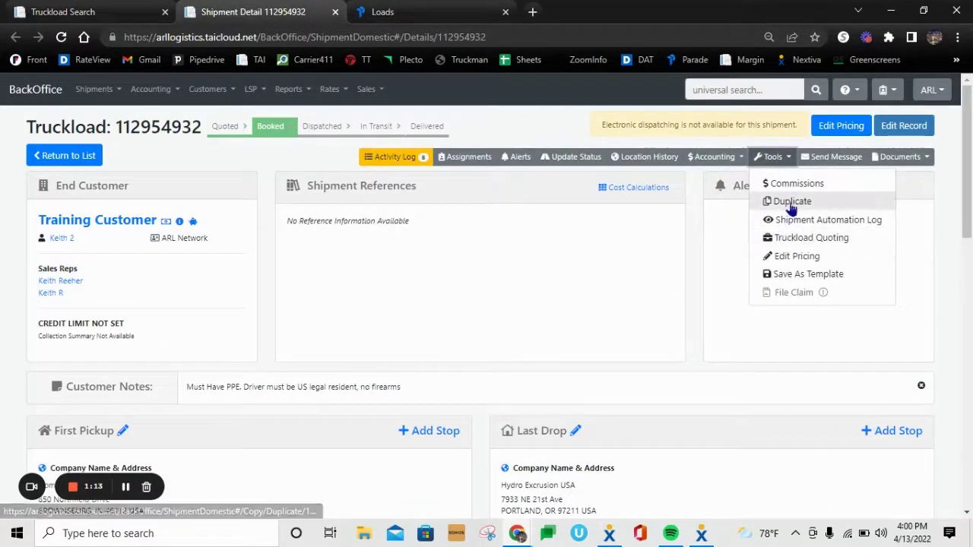
pyautogui.click(790, 202)
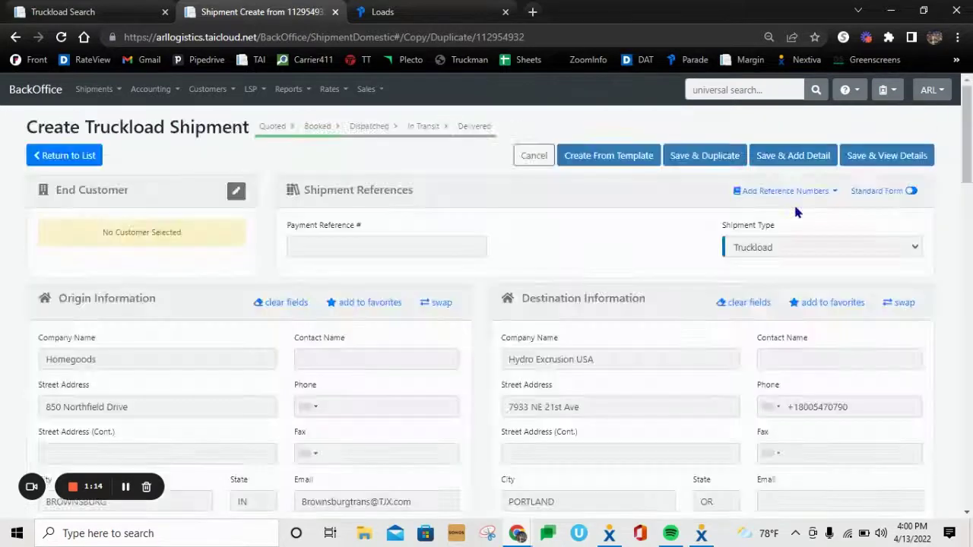
# Step: Set the duplicate's estimated delivery date to 04/14/2022 and its delivery ready time to 12
pyautogui.scroll(-5, 321, 272)
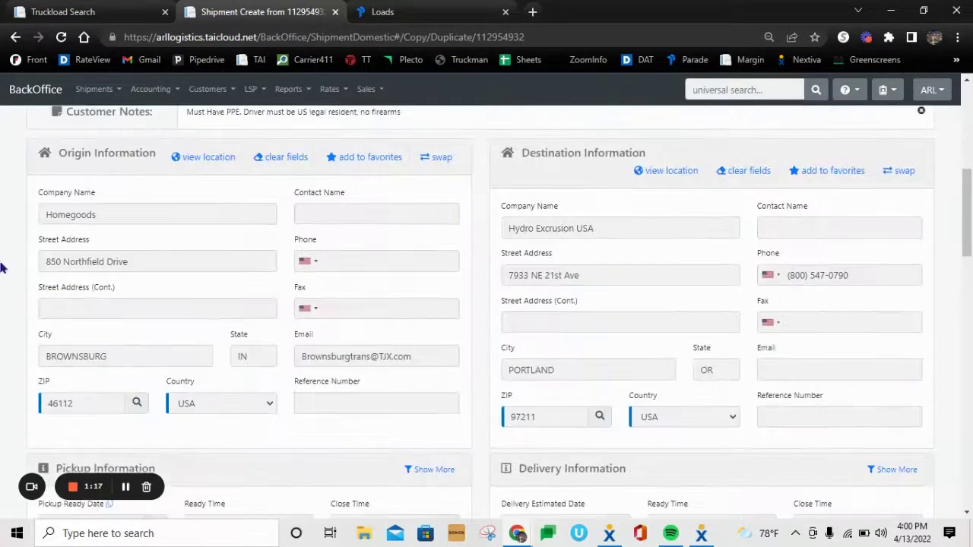
pyautogui.scroll(-4, 4, 268)
pyautogui.click(563, 238)
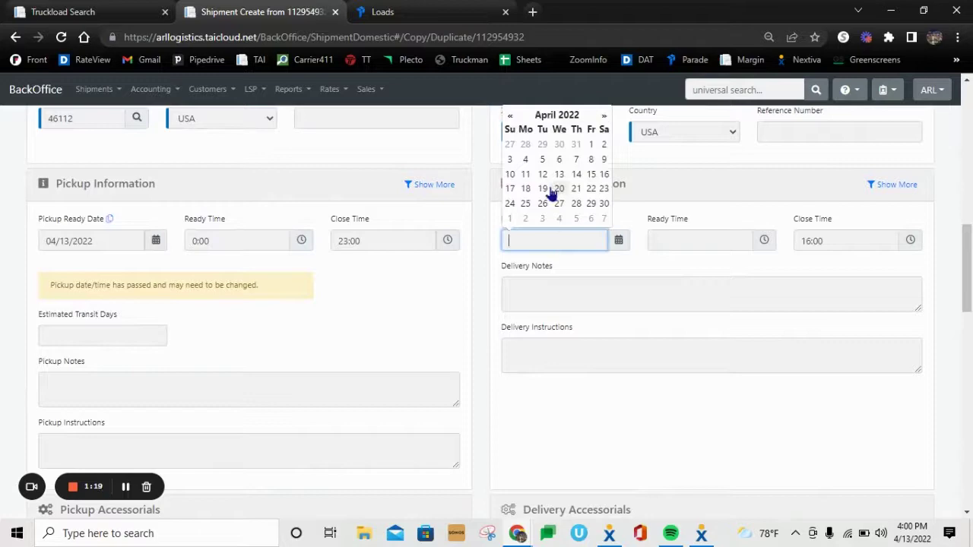
pyautogui.click(576, 176)
pyautogui.click(715, 242)
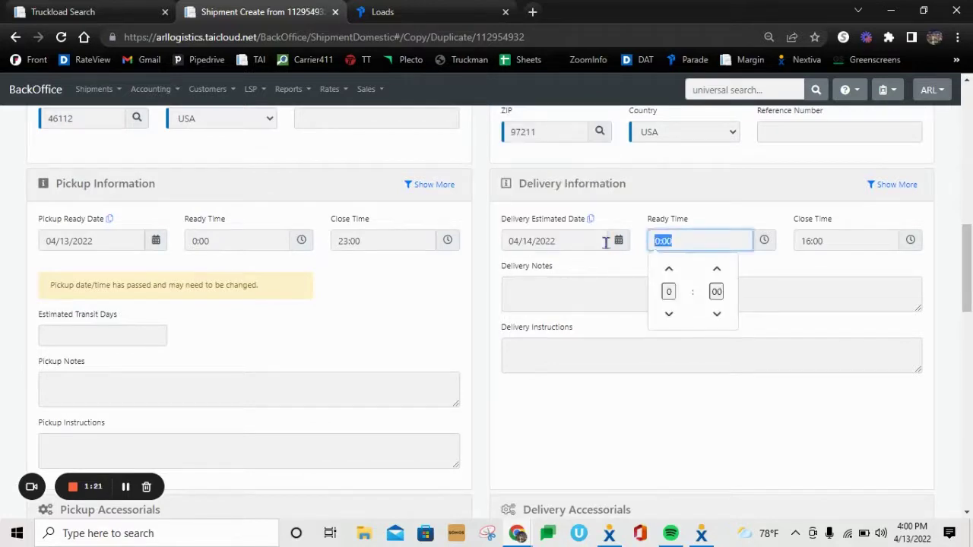
pyautogui.write('12')
pyautogui.press('Tab')
pyautogui.press('Tab')
pyautogui.press('Tab')
pyautogui.press('Tab')
pyautogui.press('Tab')
pyautogui.press('Tab')
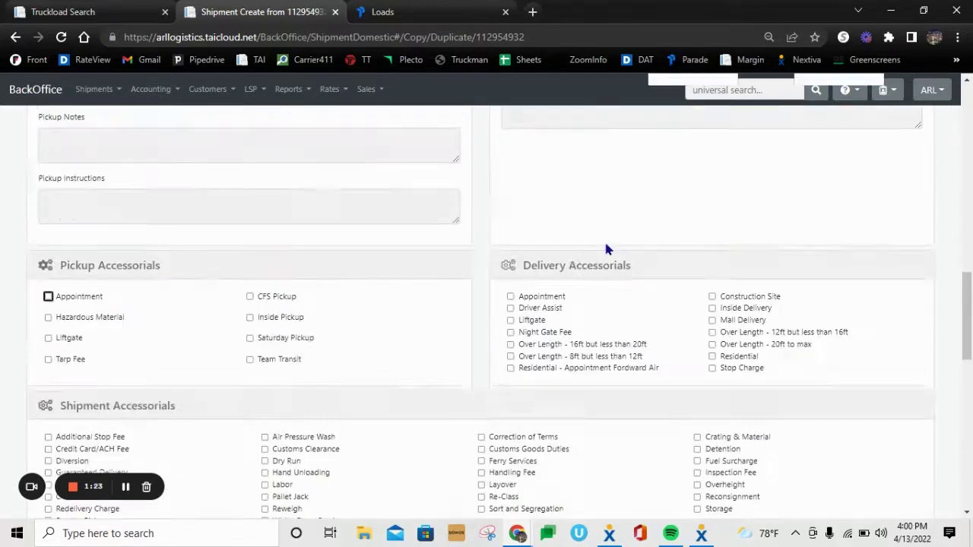
# Step: Enter a linehaul buy rate of 1,000 and sell rate of 1,200, and save the shipment to view its details
pyautogui.scroll(-15, 606, 249)
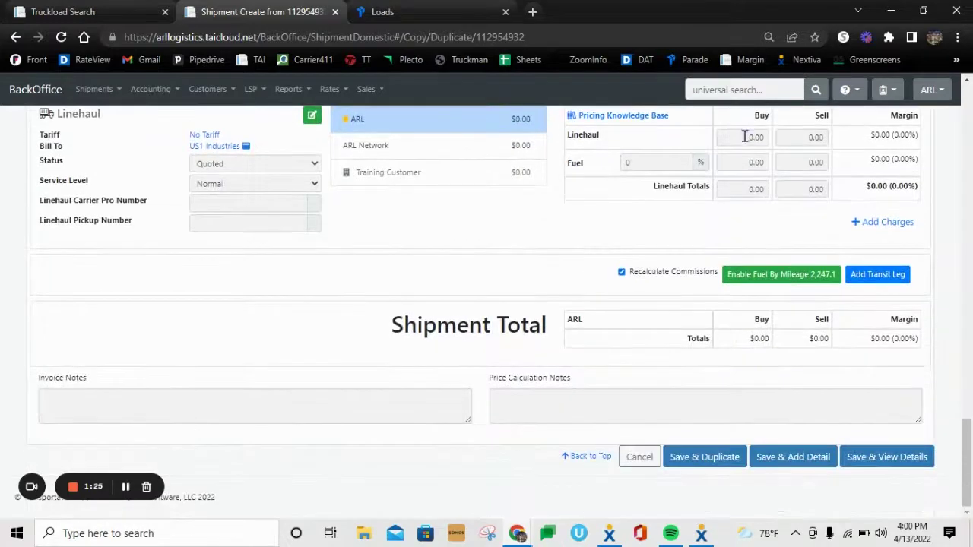
pyautogui.click(749, 137)
pyautogui.write('1,000')
pyautogui.click(790, 138)
pyautogui.write('1200')
pyautogui.press('Tab')
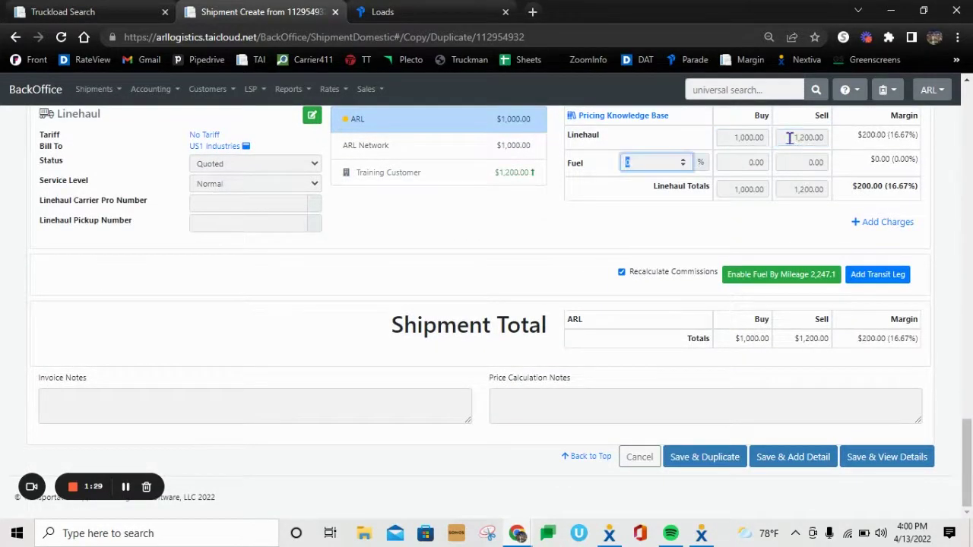
pyautogui.click(878, 465)
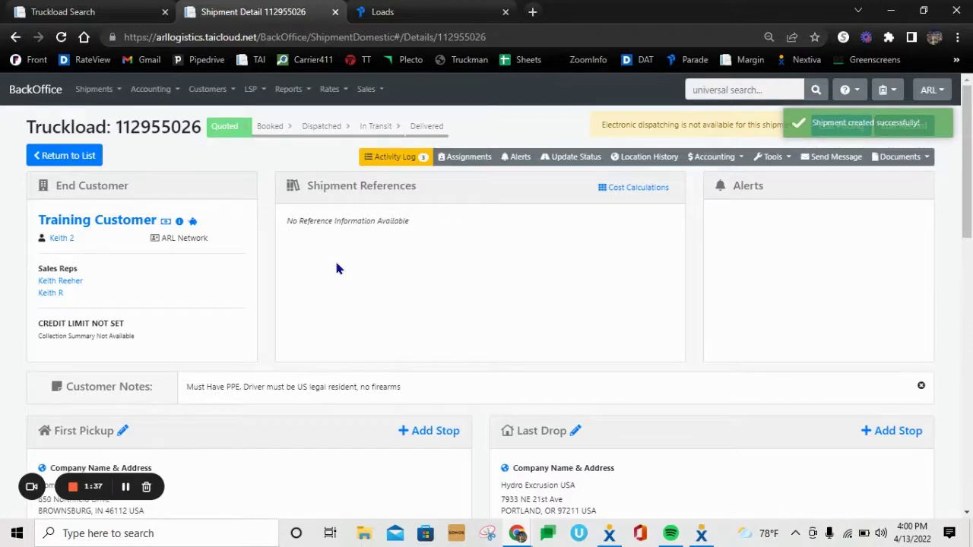
# Step: Review the new shipment's activity log and copy its shipment number
pyautogui.click(396, 158)
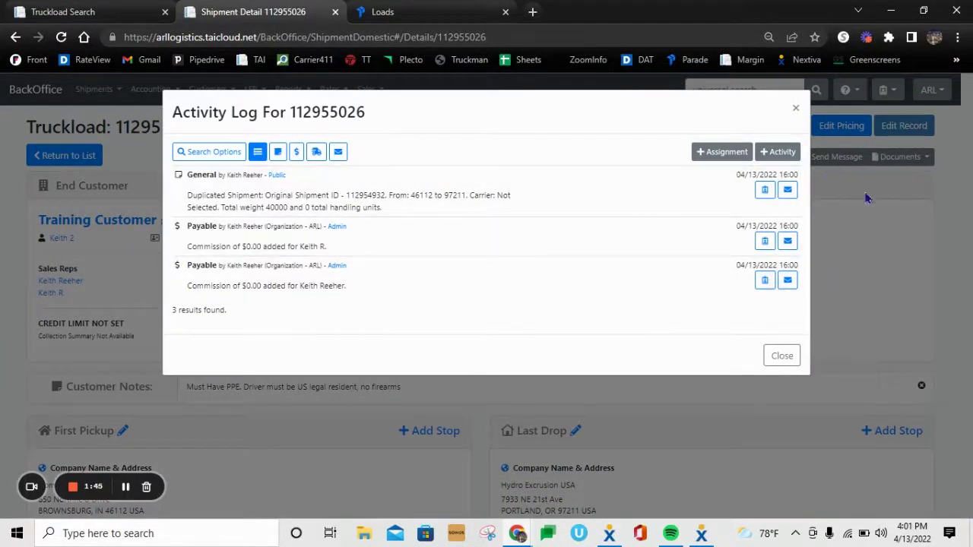
pyautogui.click(796, 108)
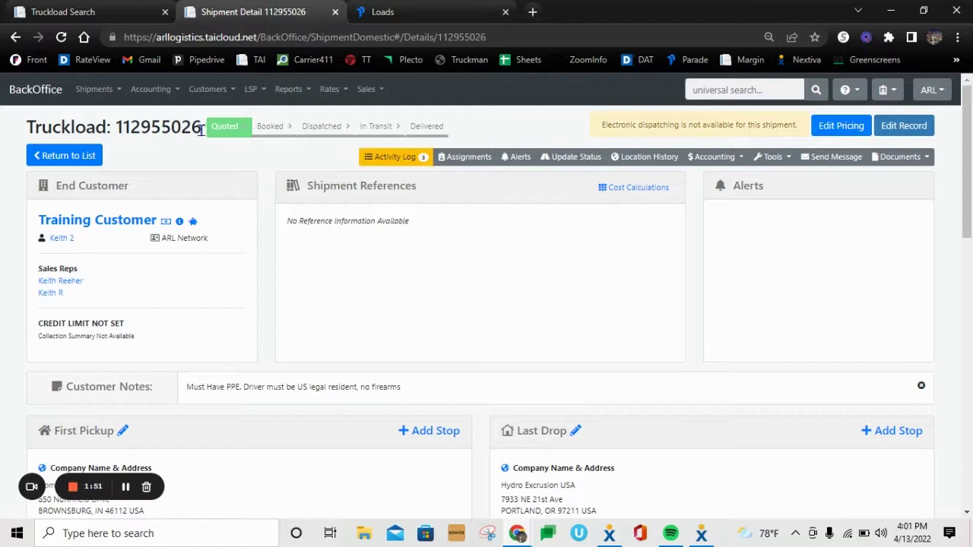
pyautogui.moveTo(203, 130); pyautogui.dragTo(114, 131)
pyautogui.rightClick(136, 131)
pyautogui.click(195, 144)
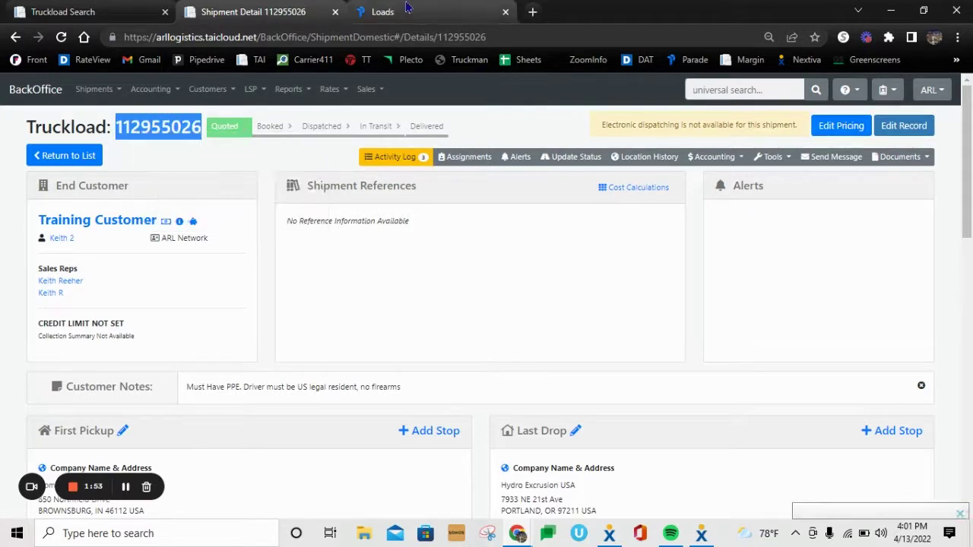
# Step: Switch to Parade and search the loads for the copied shipment number
pyautogui.click(382, 11)
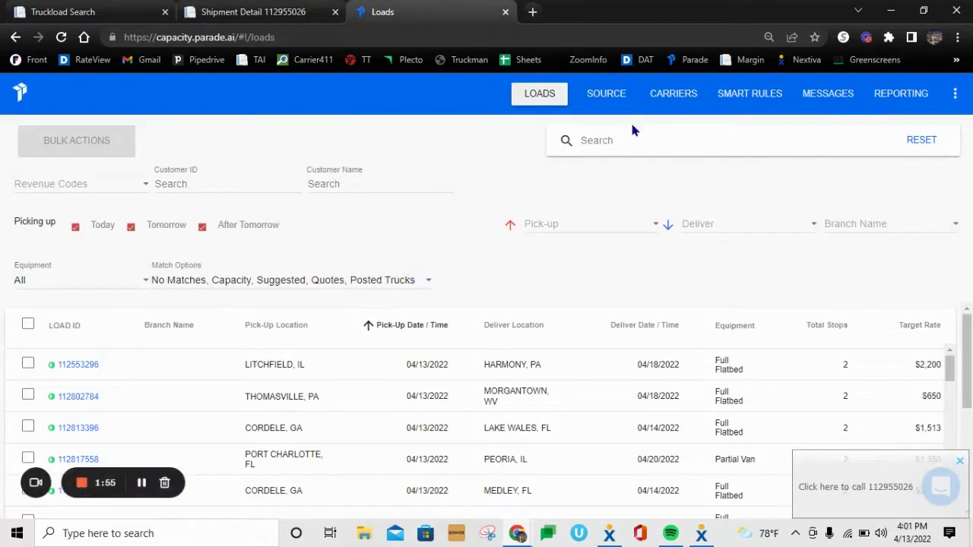
pyautogui.click(610, 139)
pyautogui.rightClick(611, 140)
pyautogui.scroll(-5, 275, 416)
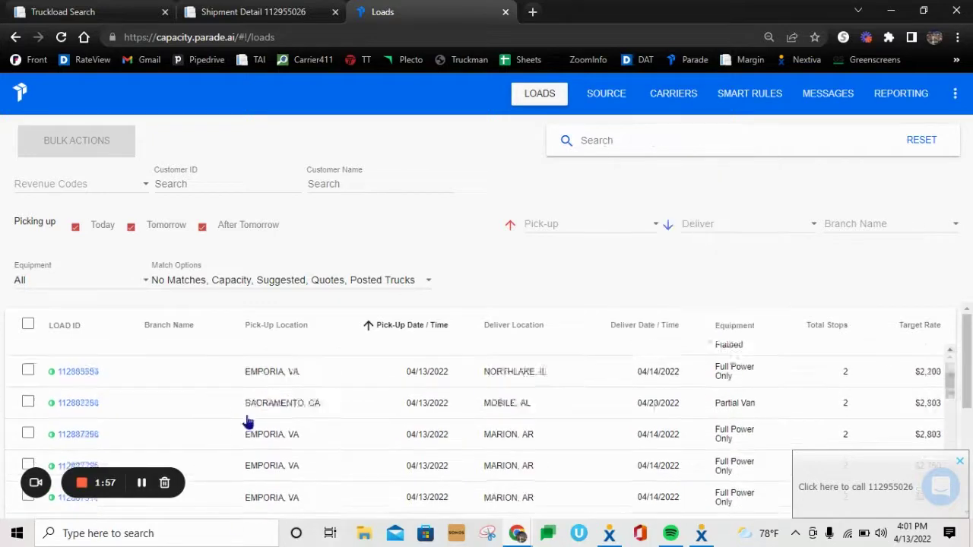
pyautogui.scroll(4, 266, 393)
pyautogui.scroll(1, 266, 393)
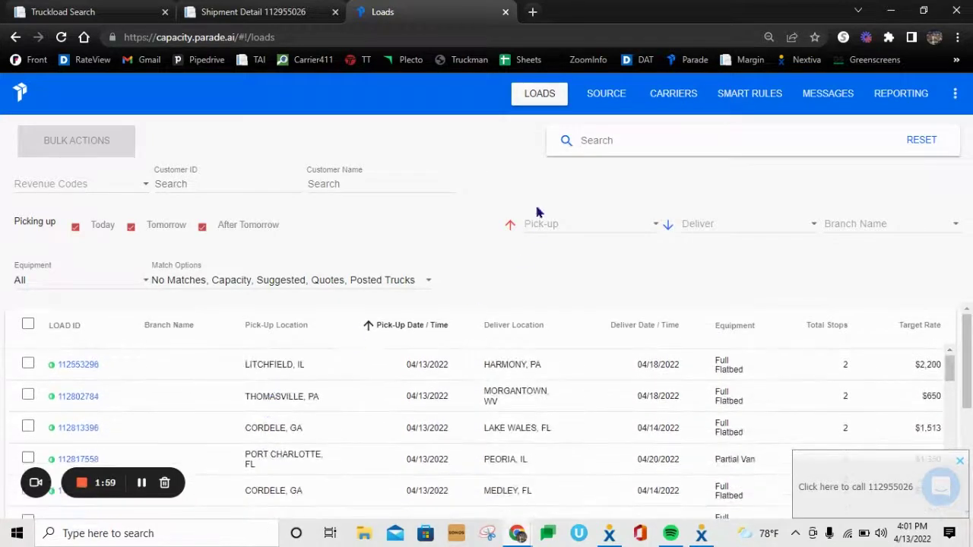
pyautogui.rightClick(610, 143)
pyautogui.click(659, 263)
pyautogui.hotkey('ctrl', 'v')
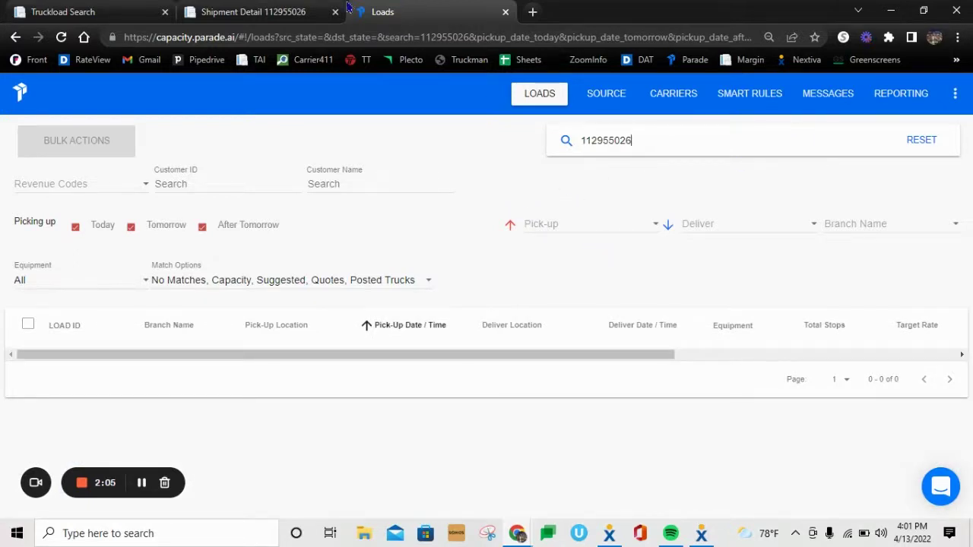
# Step: Return to the shipment in TAI BackOffice and update its status to Booked
pyautogui.click(255, 12)
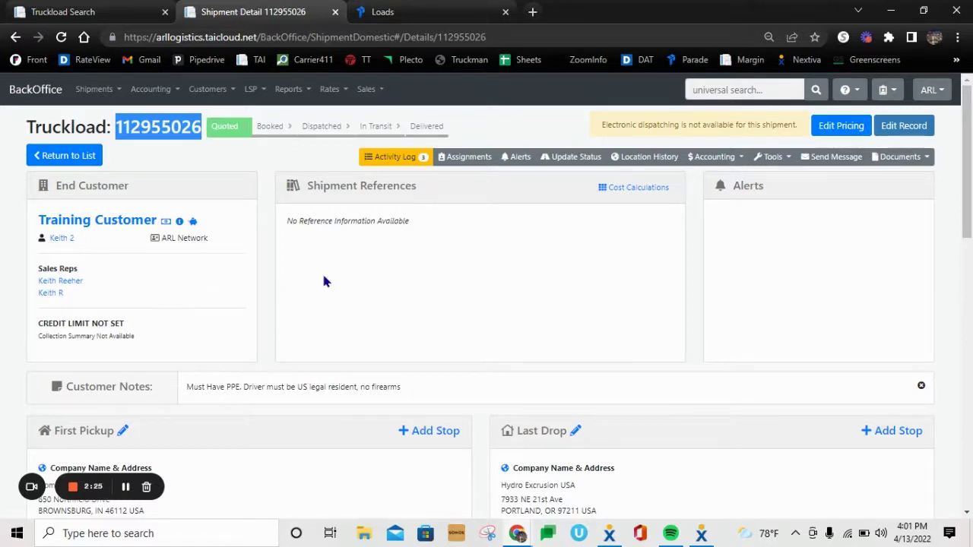
pyautogui.click(570, 157)
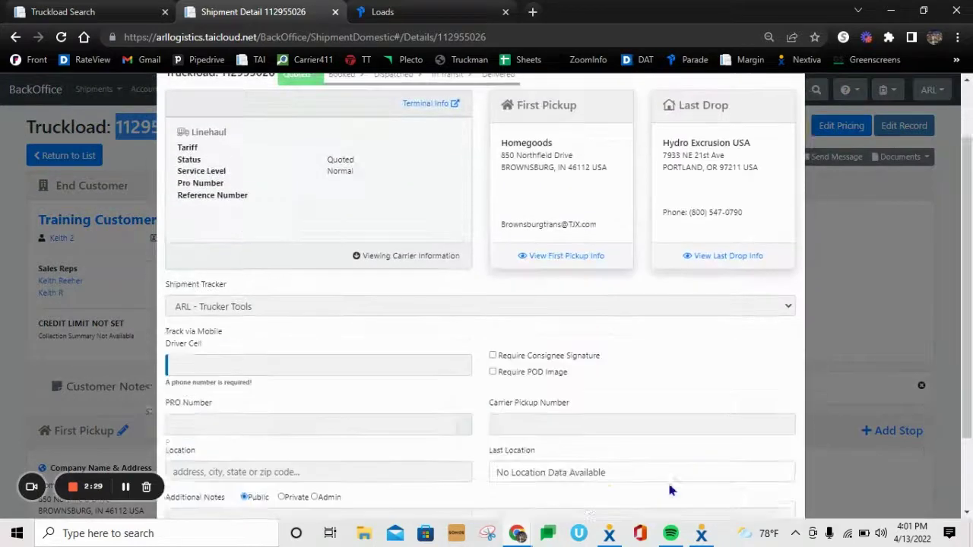
pyautogui.click(726, 486)
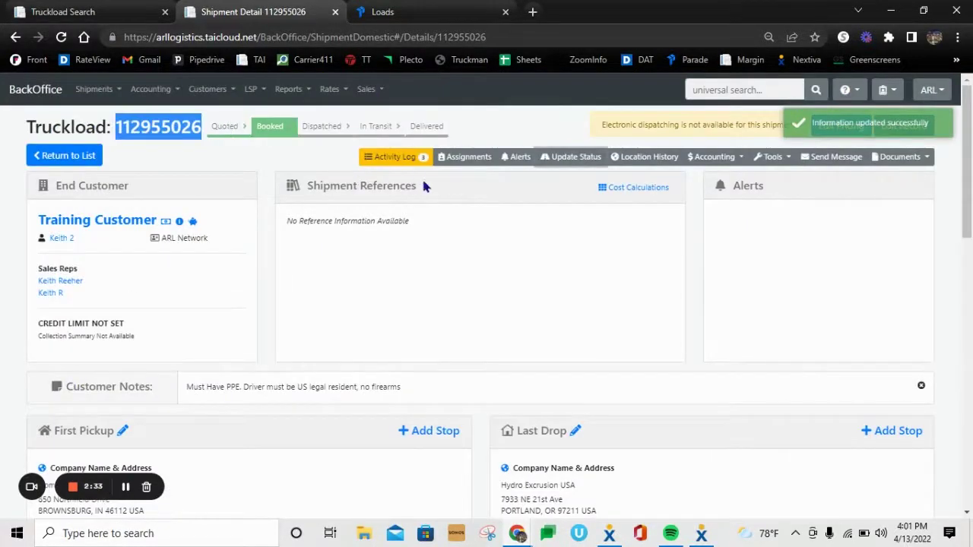
# Step: Check the status change entries in the shipment's activity log
pyautogui.click(395, 156)
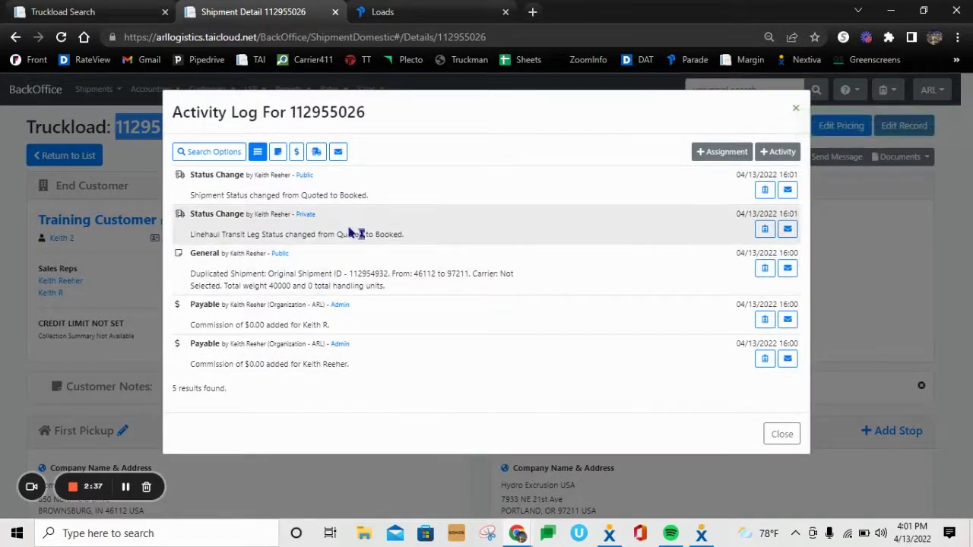
pyautogui.moveTo(277, 194); pyautogui.dragTo(416, 236)
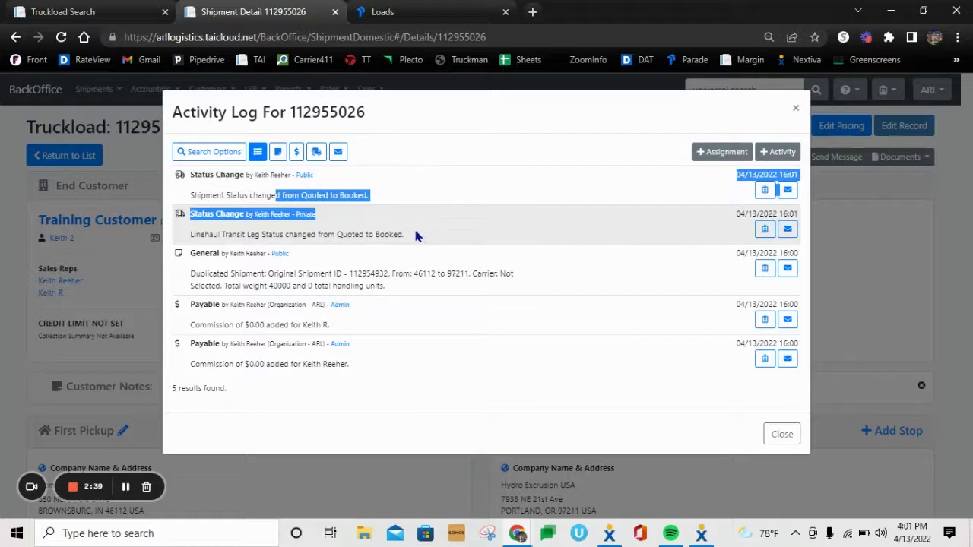
pyautogui.click(792, 110)
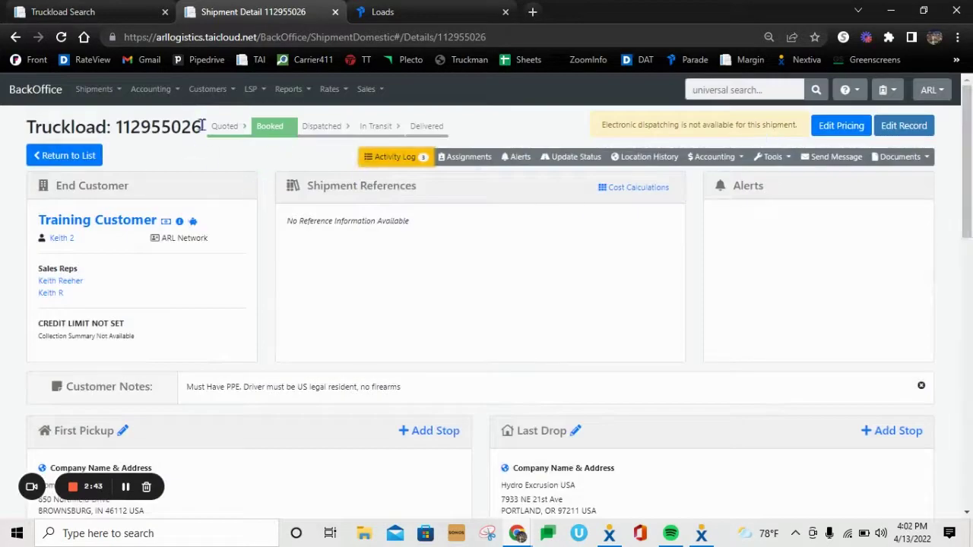
# Step: Copy the booked shipment's number and switch to Parade to check the load search for it
pyautogui.moveTo(202, 125); pyautogui.dragTo(114, 127)
pyautogui.rightClick(159, 128)
pyautogui.click(175, 135)
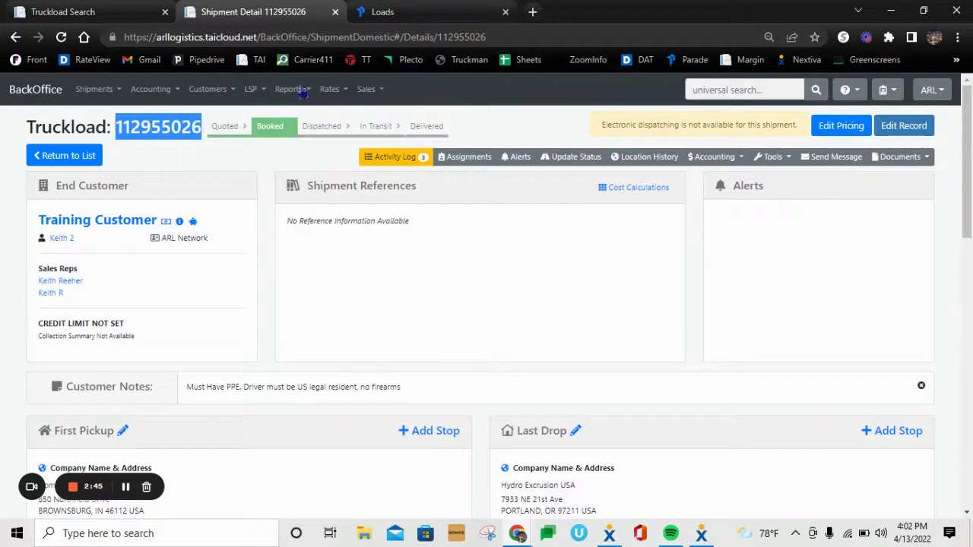
pyautogui.click(382, 12)
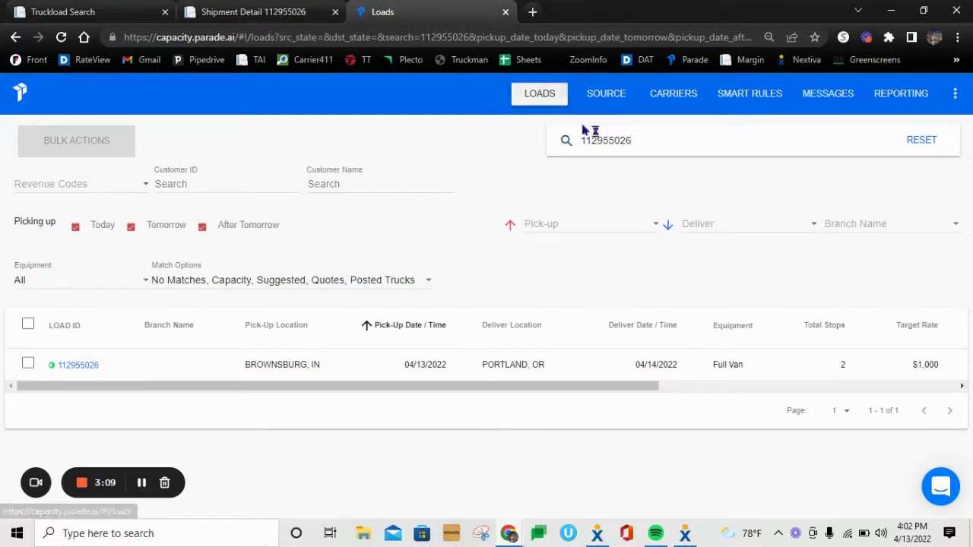
# Step: Reset the load search and browse the full loads list, examining pickup dates, locations, equipment and target rates
pyautogui.click(923, 141)
pyautogui.click(927, 138)
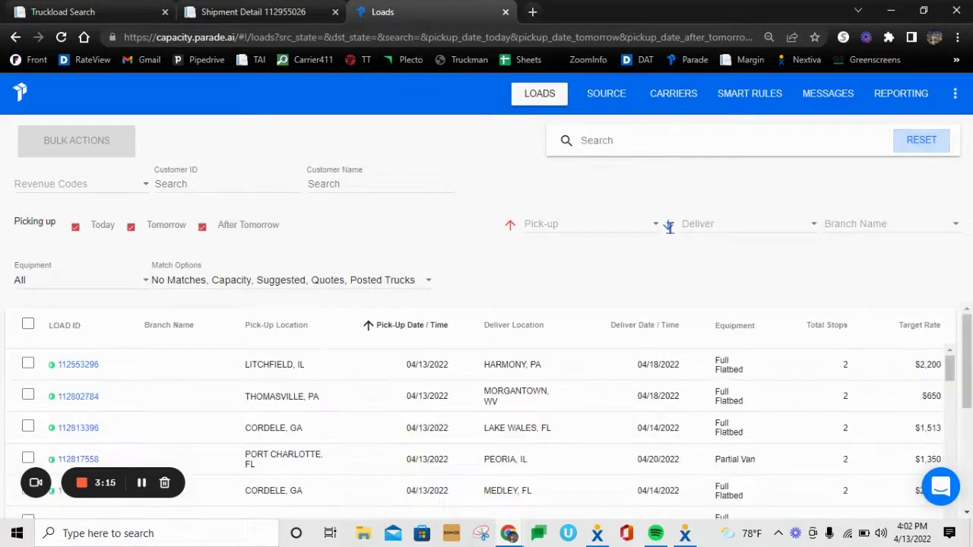
pyautogui.scroll(-1, 470, 347)
pyautogui.scroll(-10, 470, 347)
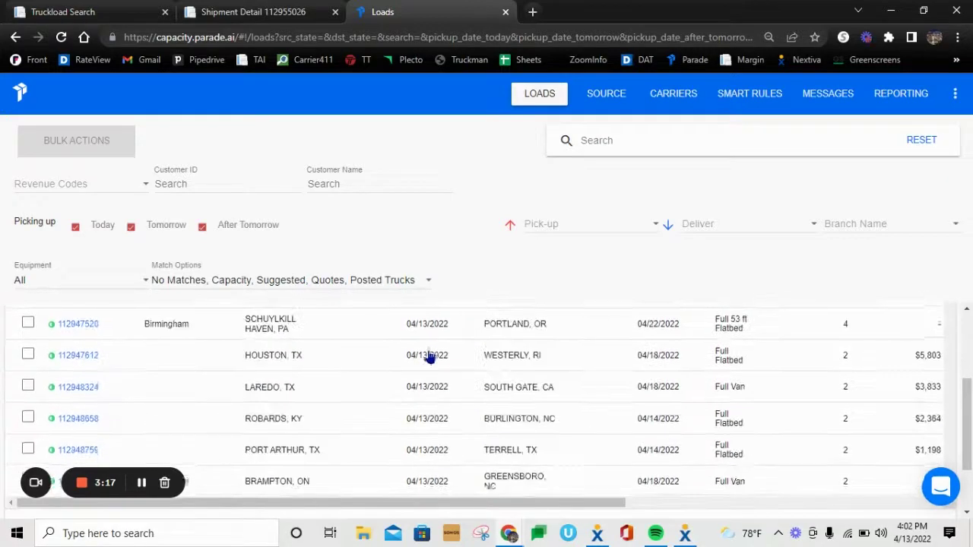
pyautogui.scroll(-3, 433, 347)
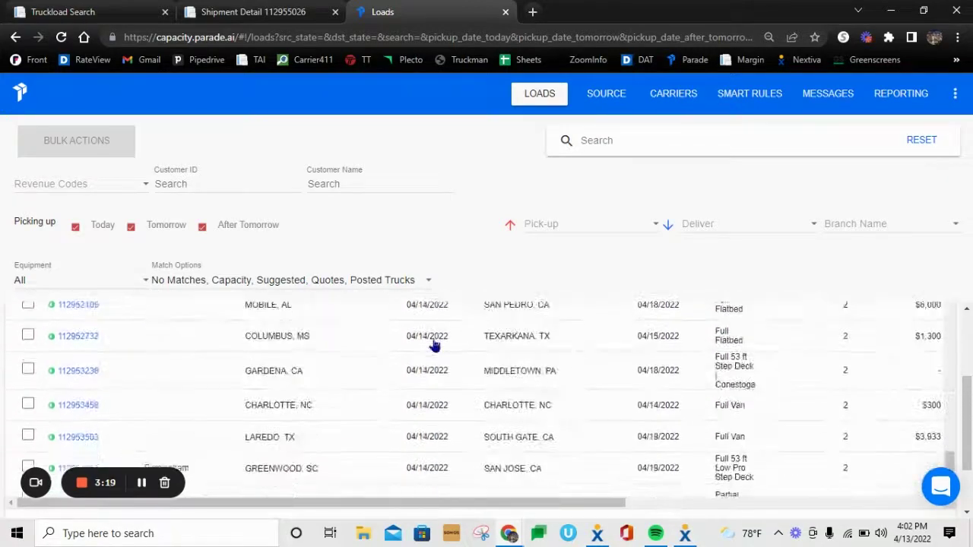
pyautogui.scroll(-5, 434, 344)
pyautogui.scroll(3, 433, 345)
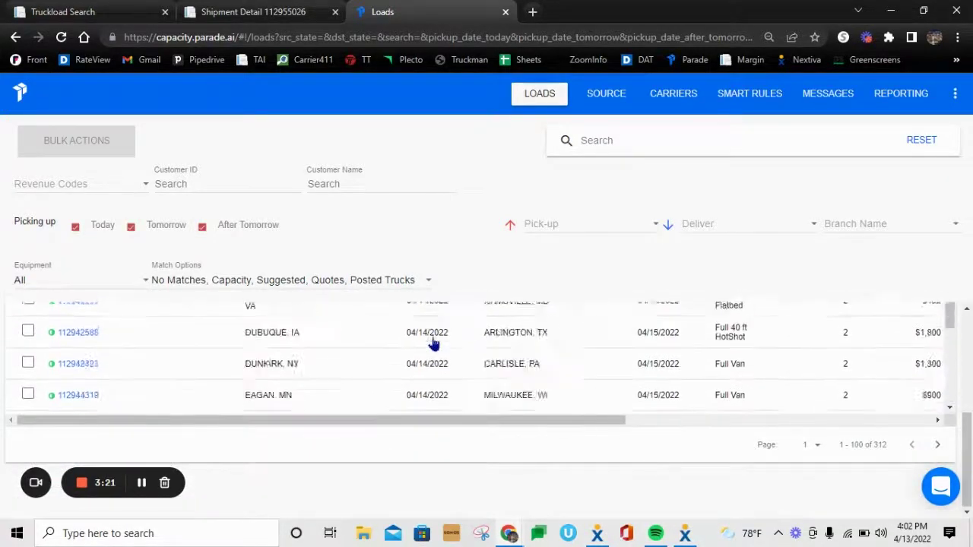
pyautogui.scroll(5, 433, 344)
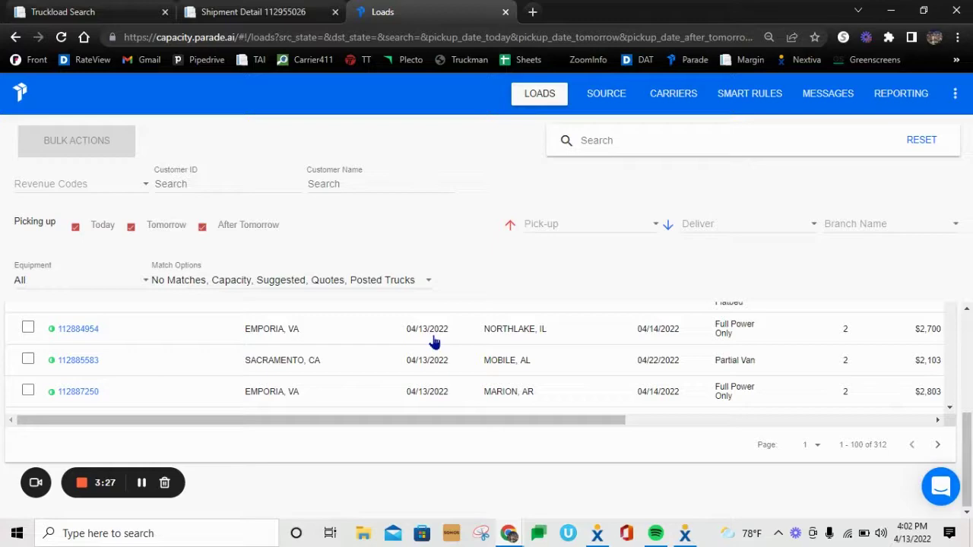
pyautogui.scroll(10, 874, 380)
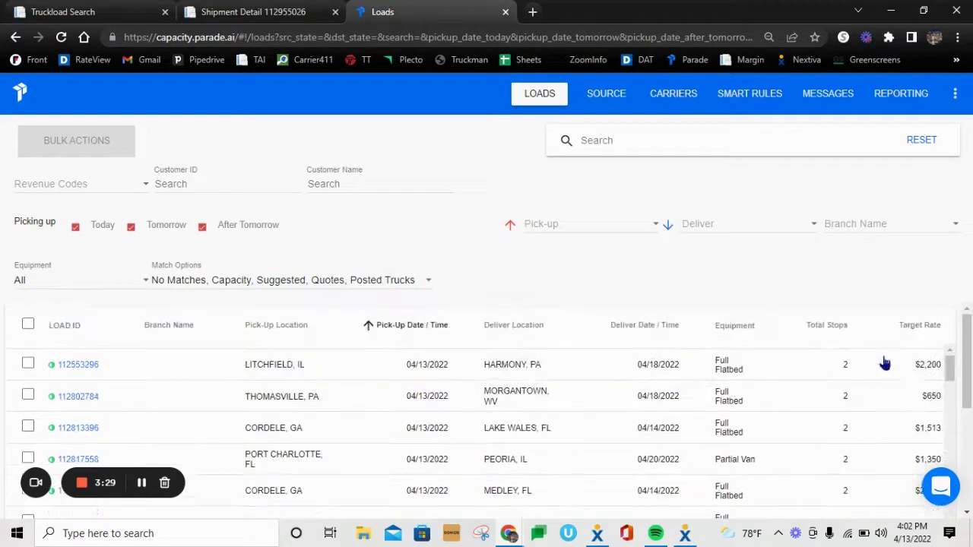
pyautogui.scroll(-5, 811, 392)
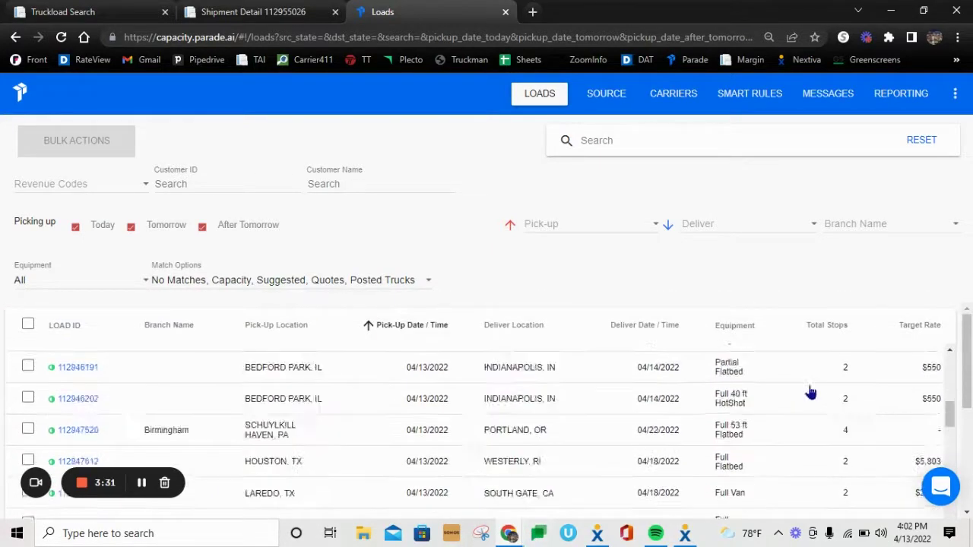
# Step: Examine the customer rates and Book Now rates across the loads list, and return to its first columns
pyautogui.scroll(-3, 811, 392)
pyautogui.hscroll(5, 804, 406)
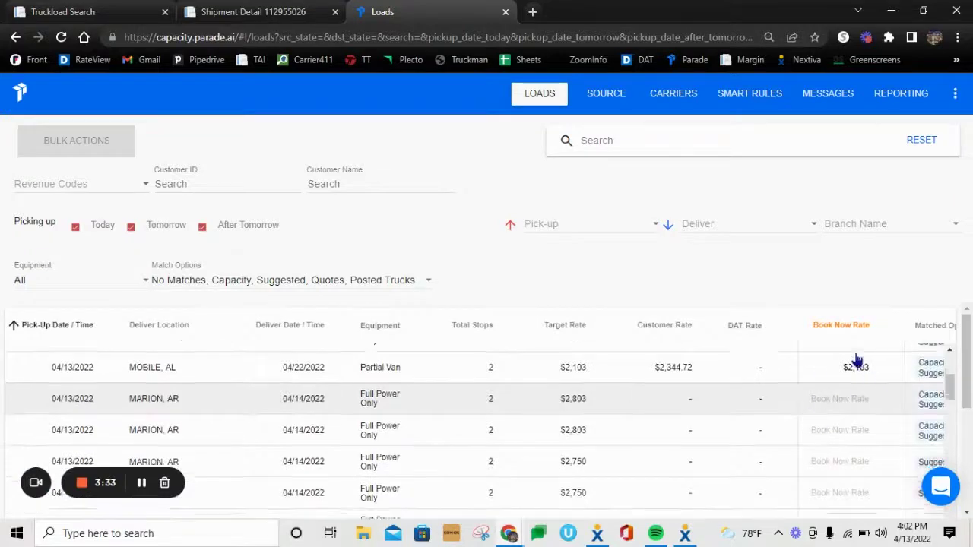
pyautogui.scroll(-3, 867, 357)
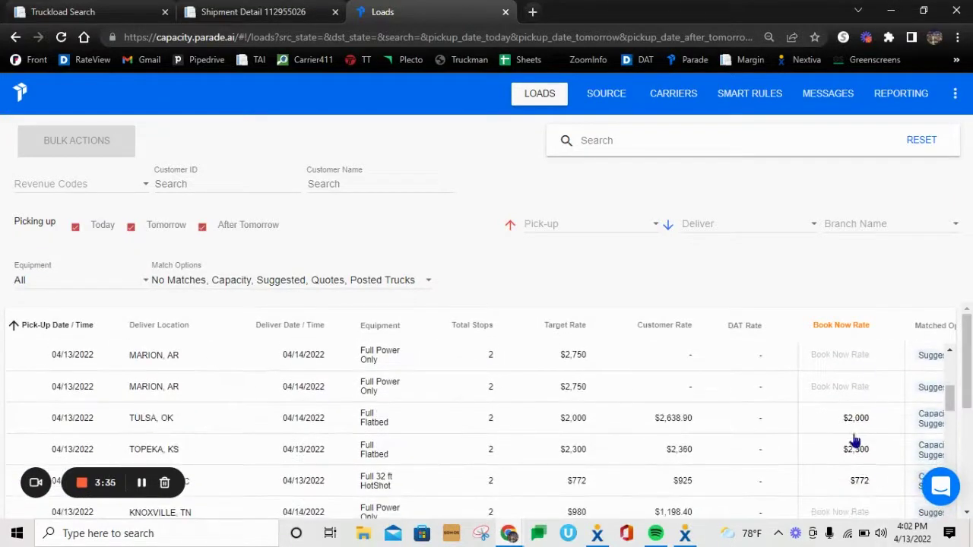
pyautogui.scroll(-5, 855, 441)
pyautogui.scroll(-4, 859, 434)
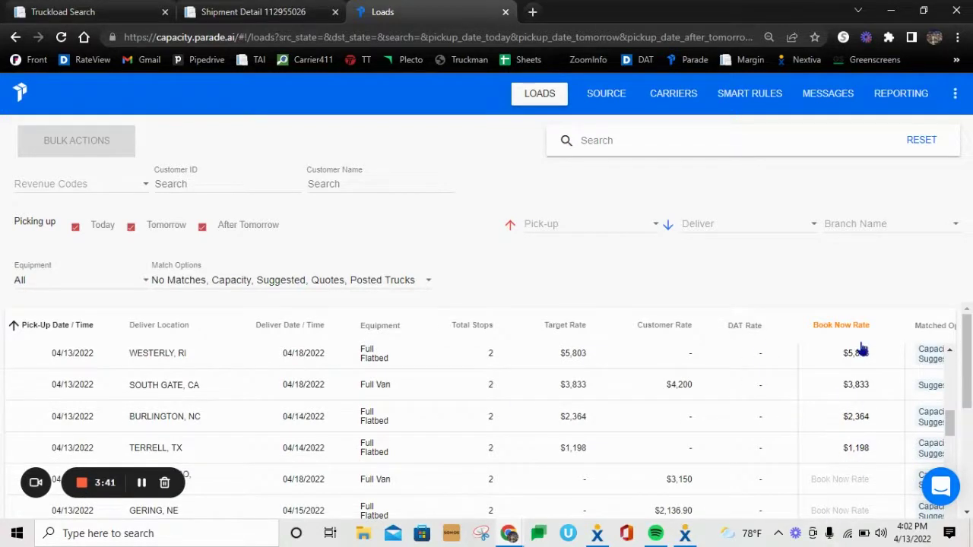
pyautogui.scroll(-3, 849, 414)
pyautogui.scroll(-3, 853, 413)
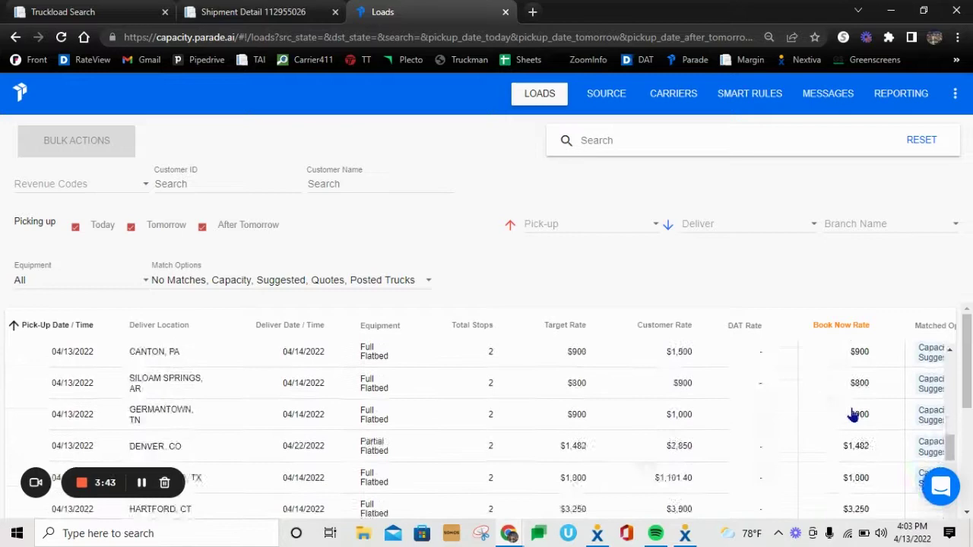
pyautogui.scroll(8, 855, 425)
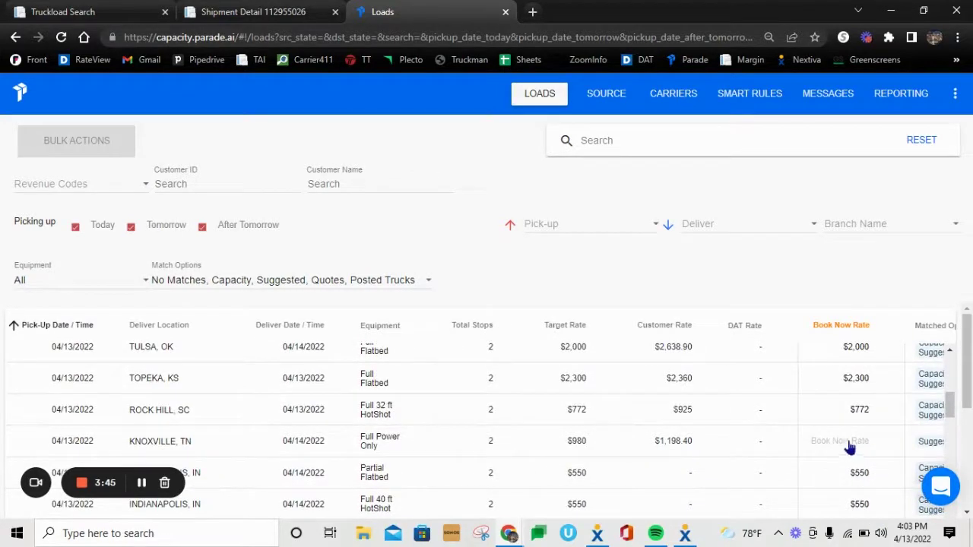
pyautogui.scroll(3, 828, 465)
pyautogui.scroll(1, 829, 465)
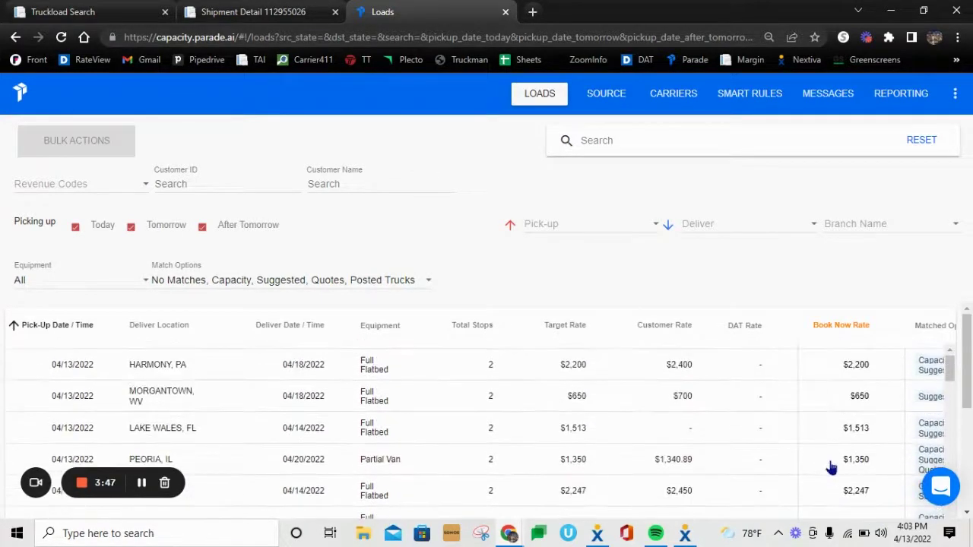
pyautogui.hscroll(-5, 484, 428)
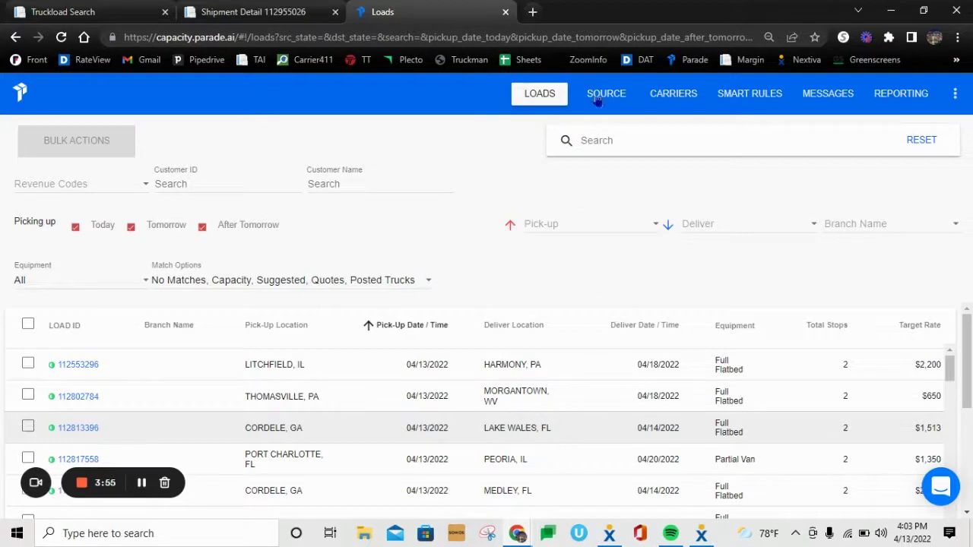
# Step: Search carrier sourcing for the lane from Indiana to Oregon with Van equipment
pyautogui.click(624, 92)
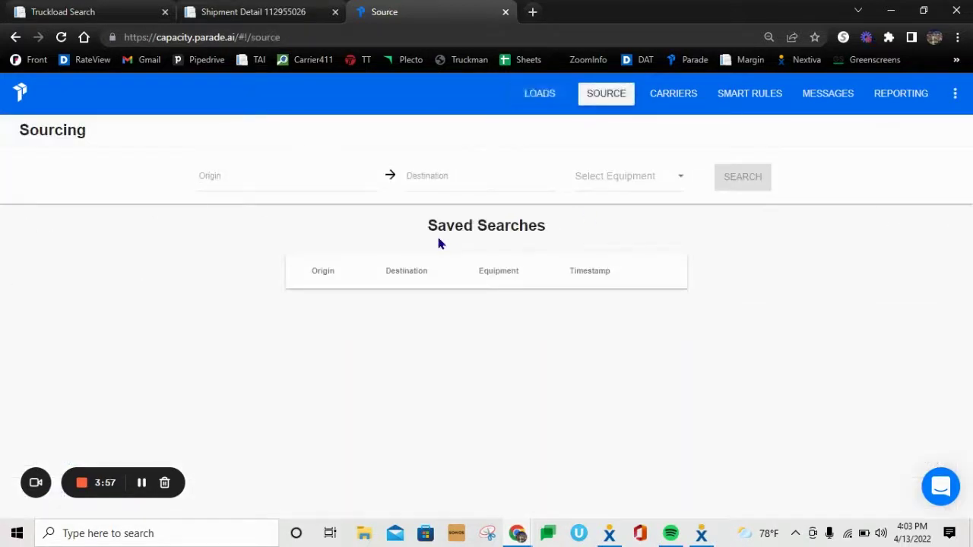
pyautogui.click(252, 190)
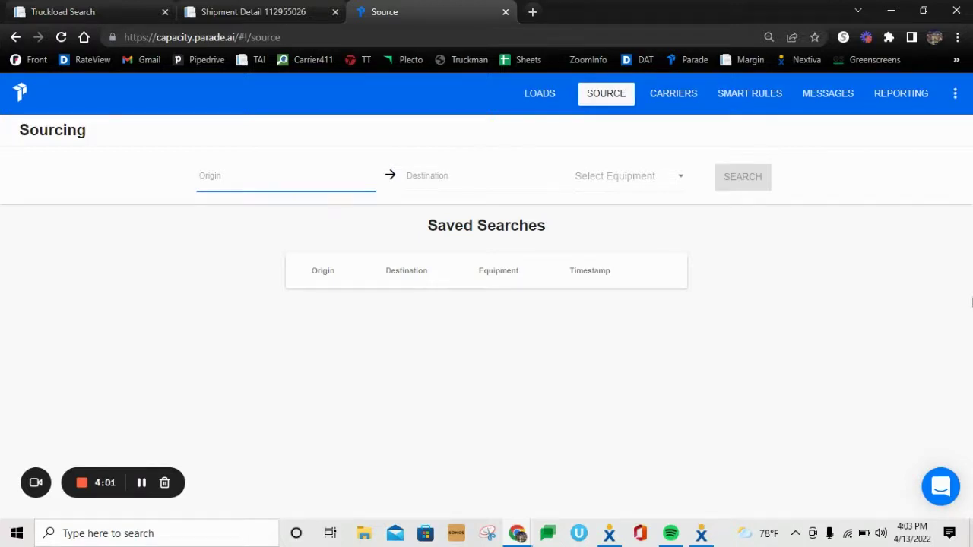
pyautogui.write('in')
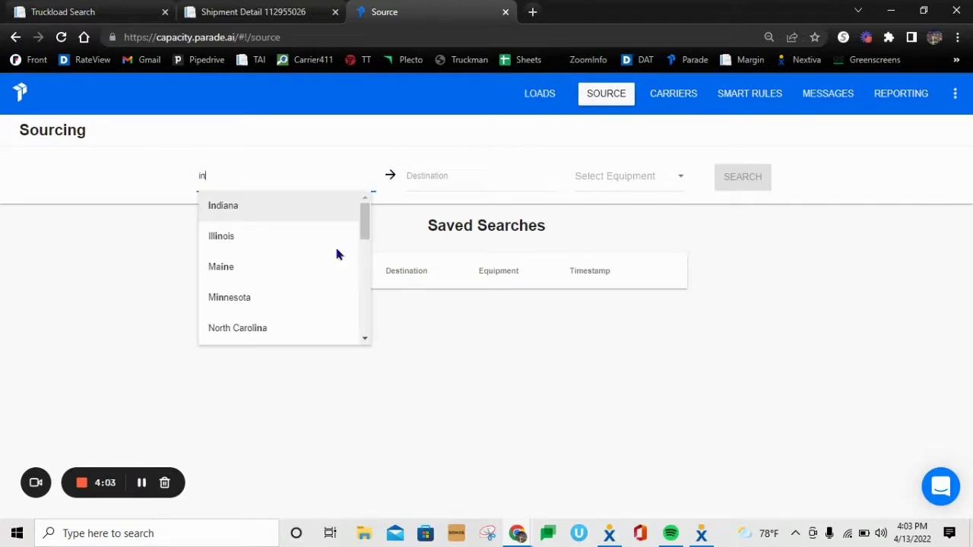
pyautogui.click(217, 206)
pyautogui.click(461, 177)
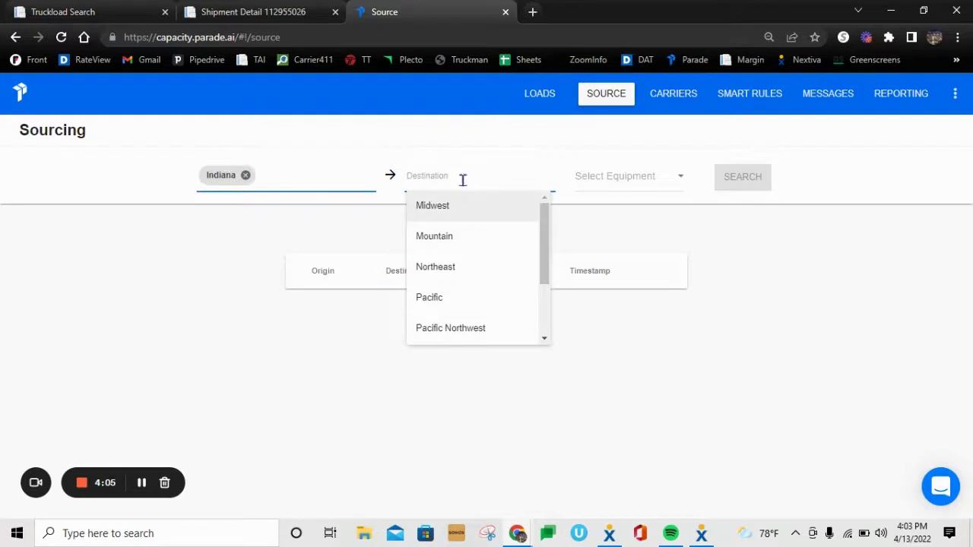
pyautogui.write('or')
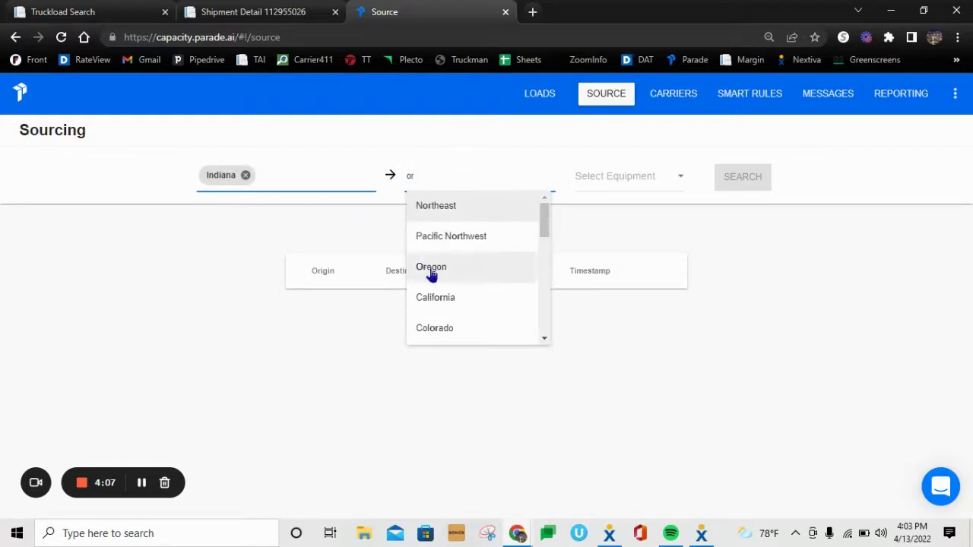
pyautogui.click(433, 271)
pyautogui.click(641, 176)
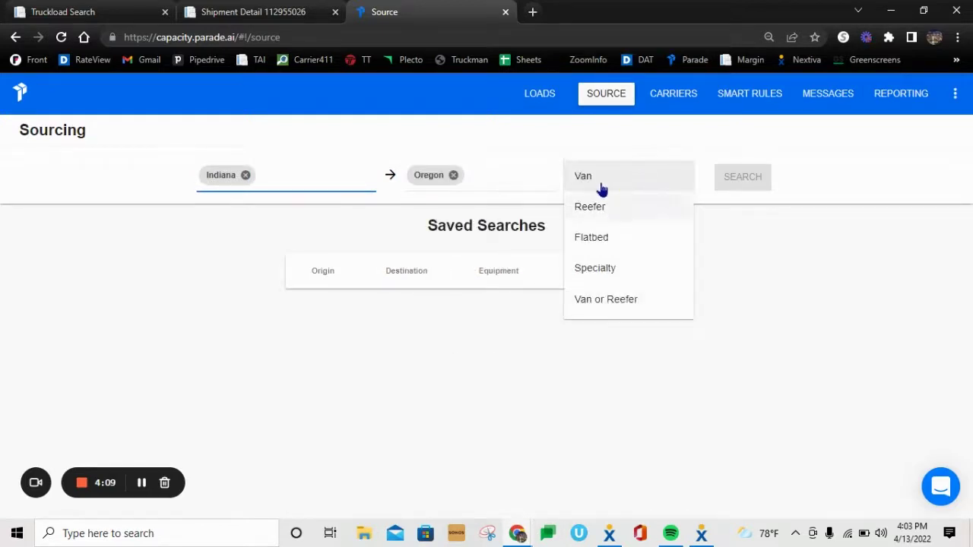
pyautogui.click(645, 182)
pyautogui.click(744, 184)
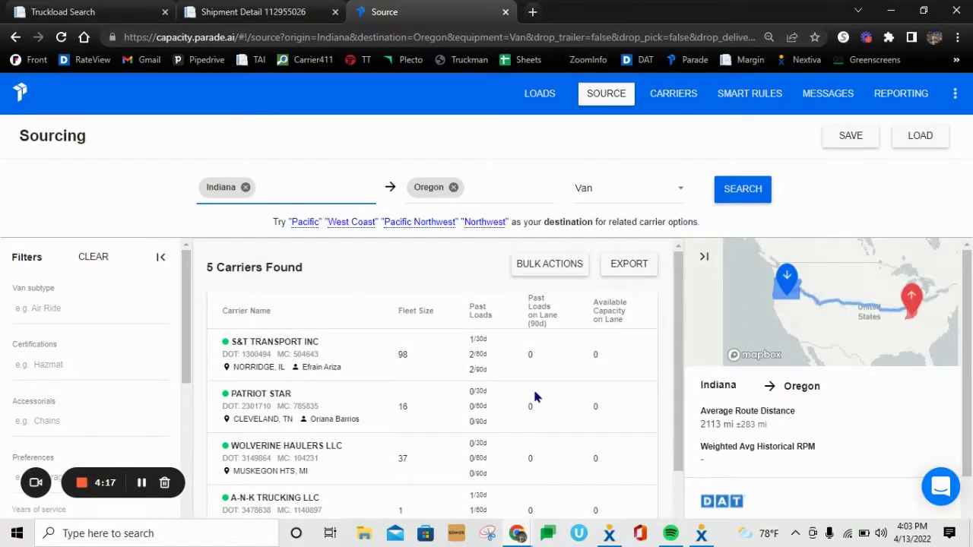
# Step: Review the carriers found for the lane, including fleet size, past loads and available capacity
pyautogui.scroll(-1, 549, 372)
pyautogui.scroll(-1, 462, 352)
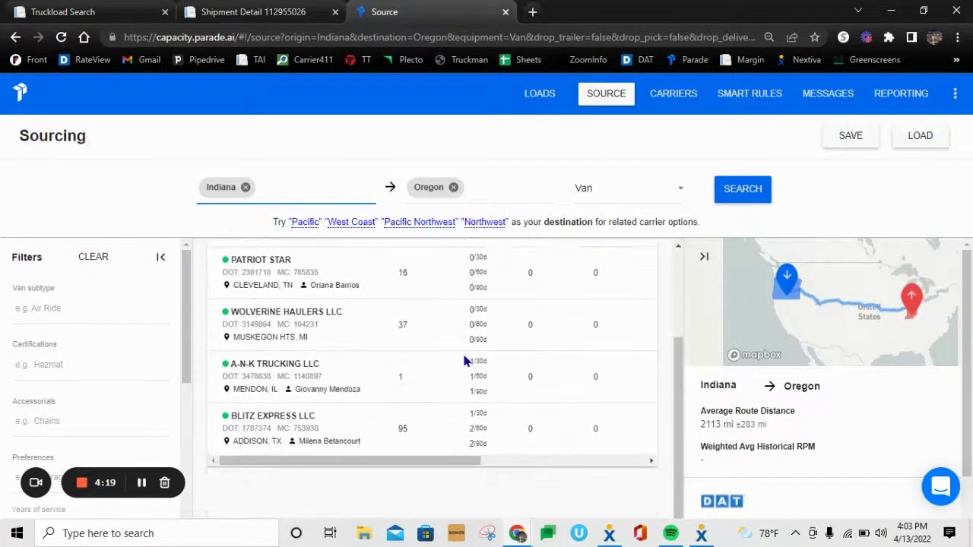
pyautogui.scroll(2, 326, 373)
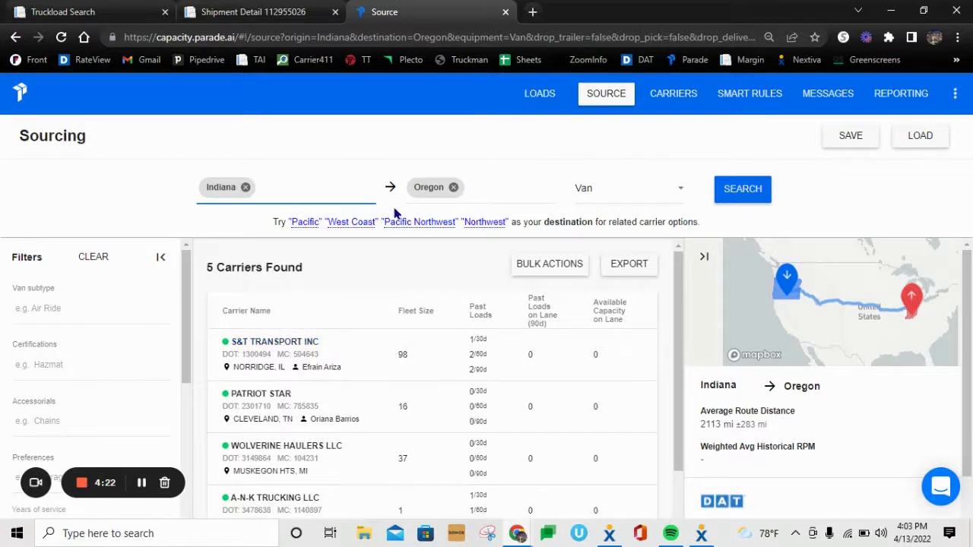
pyautogui.scroll(-1, 337, 349)
# Step: Open the S&T Transport Inc carrier profile and read its overview down to the contact list and private portal link
pyautogui.click(335, 346)
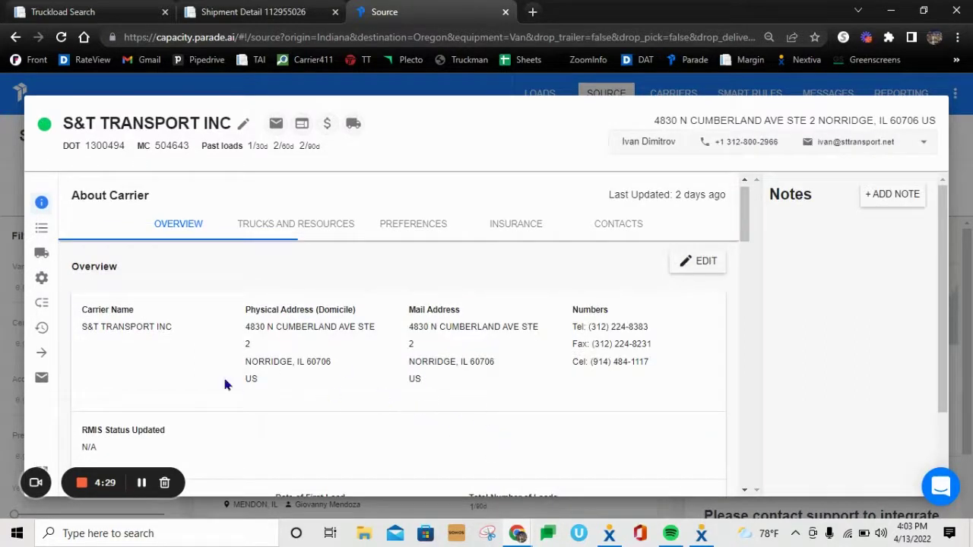
pyautogui.scroll(-1, 273, 390)
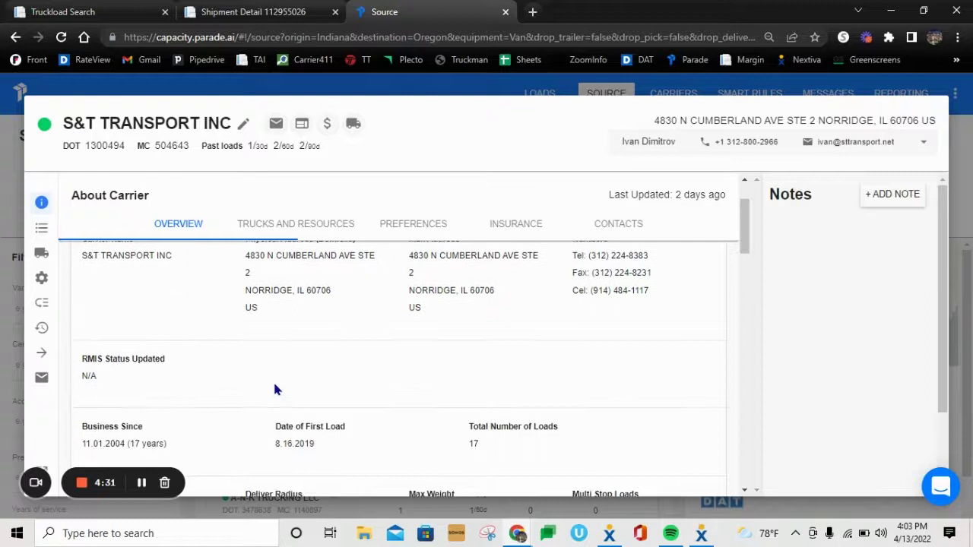
pyautogui.scroll(-2, 182, 357)
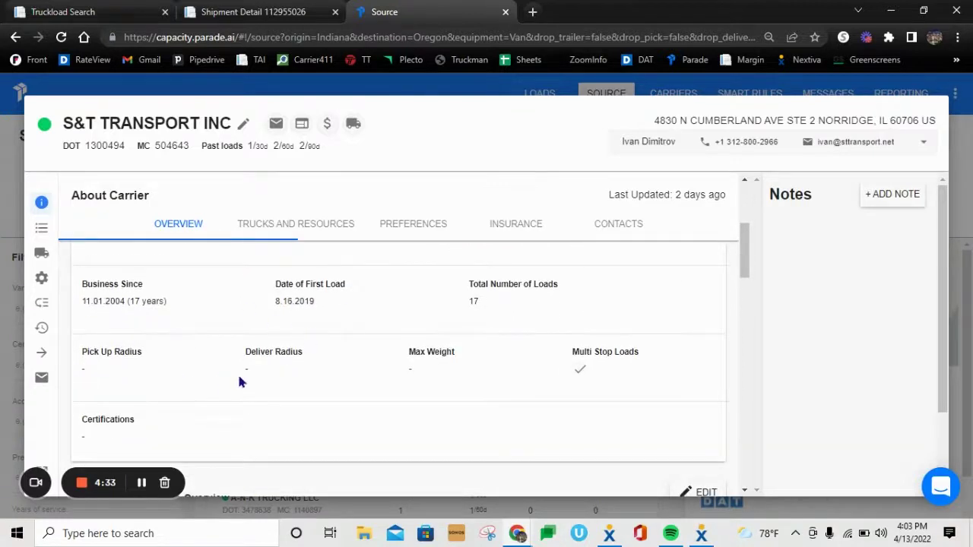
pyautogui.scroll(-4, 240, 383)
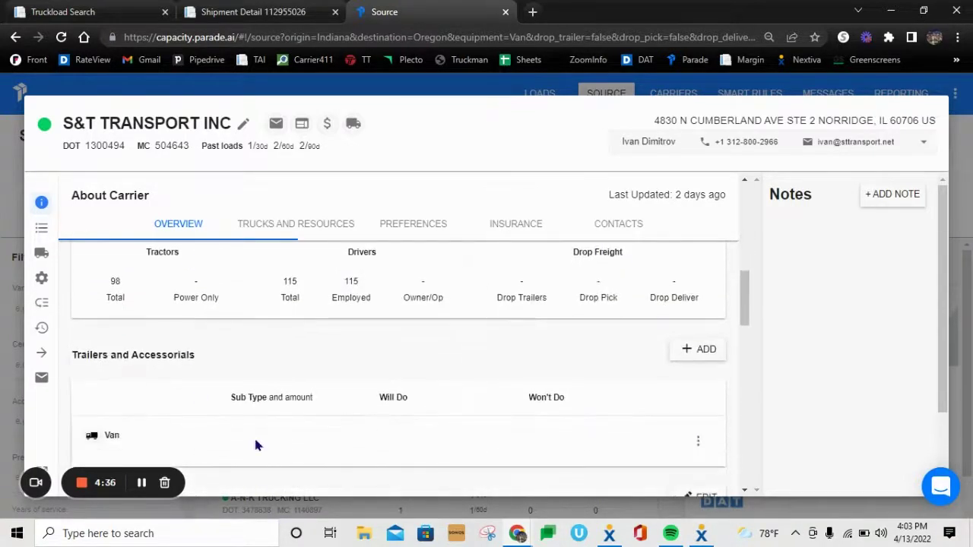
pyautogui.scroll(-1, 235, 444)
pyautogui.scroll(-4, 131, 338)
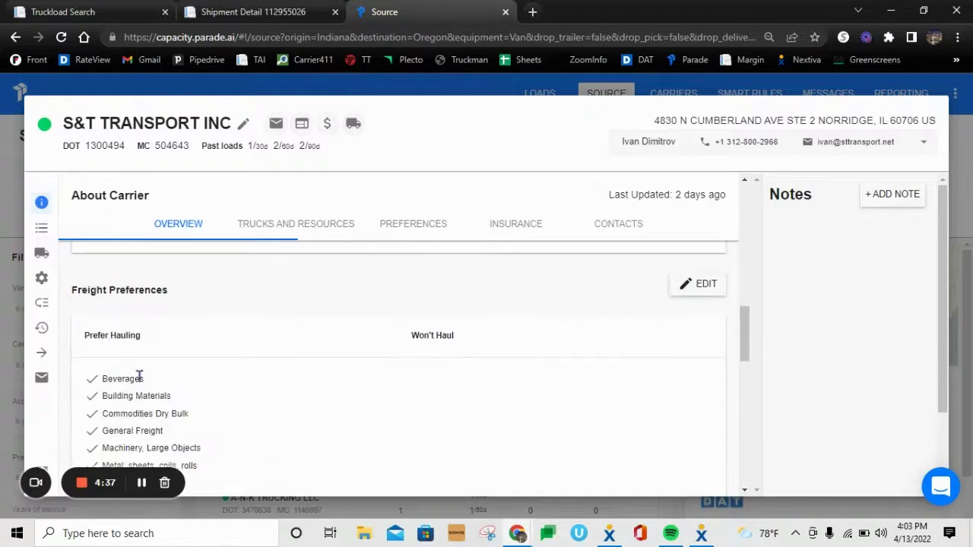
pyautogui.scroll(-5, 239, 310)
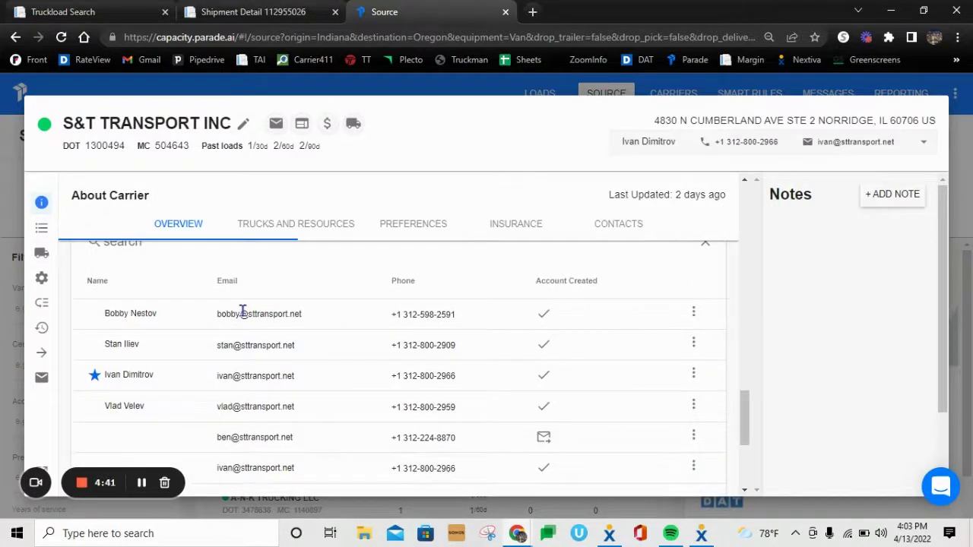
pyautogui.scroll(-4, 243, 313)
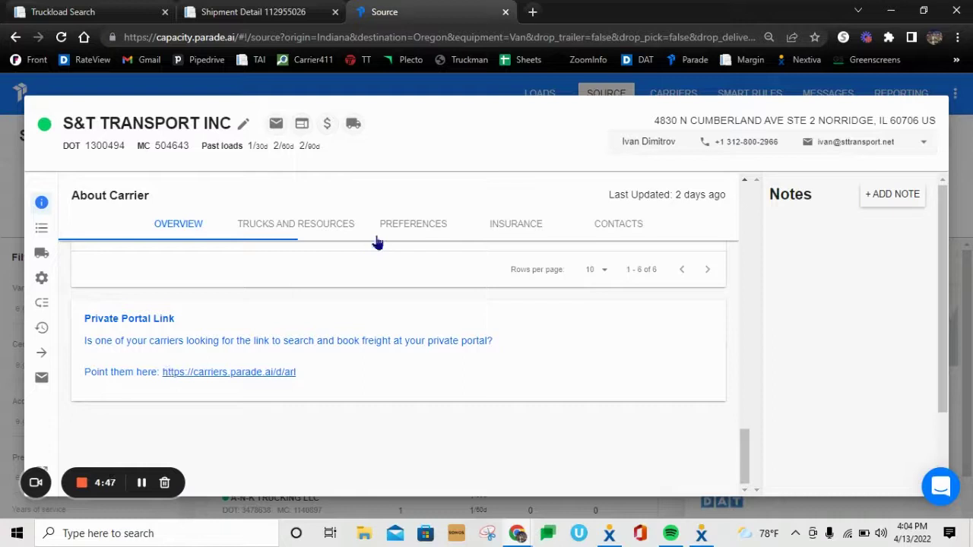
# Step: Examine S&T Transport's trucks and resources, freight preferences and insurance sections
pyautogui.click(315, 228)
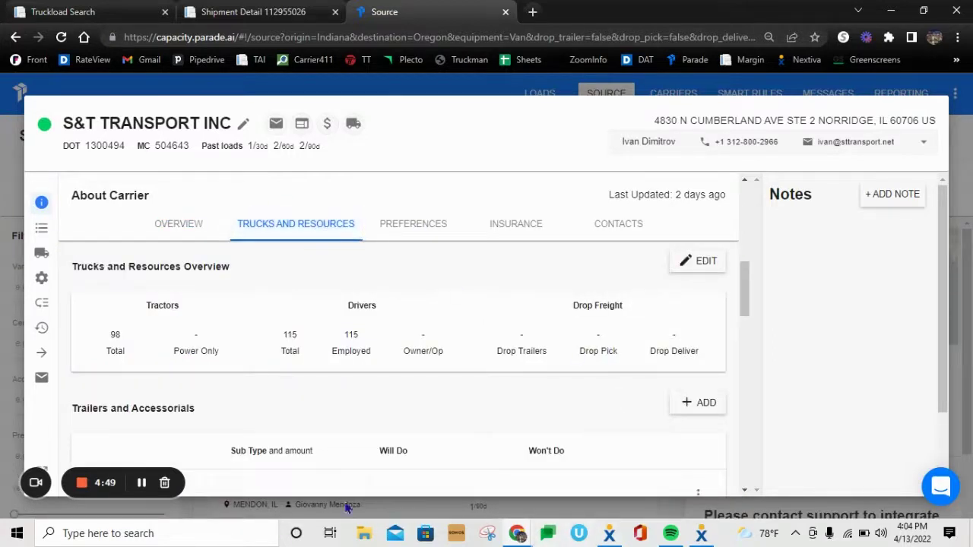
pyautogui.scroll(-2, 582, 378)
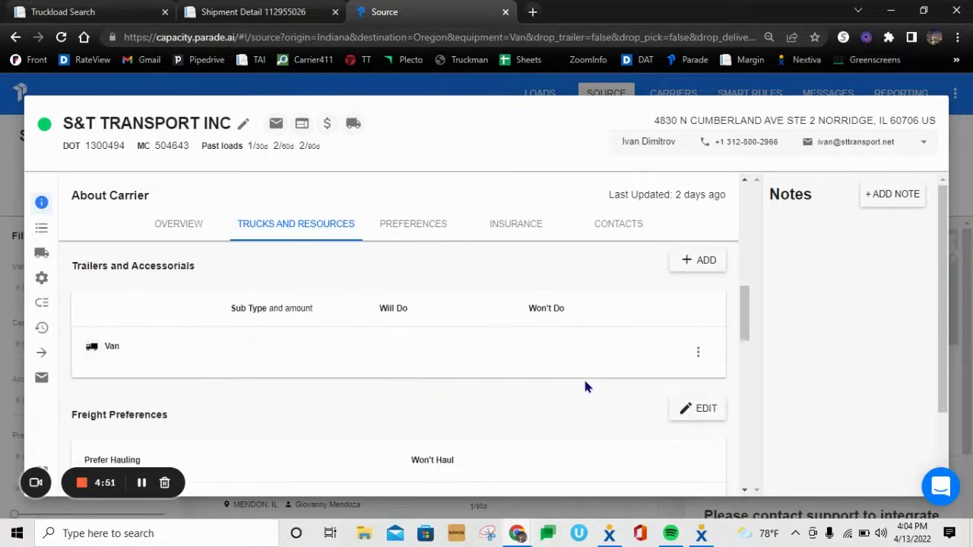
pyautogui.scroll(-2, 354, 380)
pyautogui.scroll(-3, 358, 317)
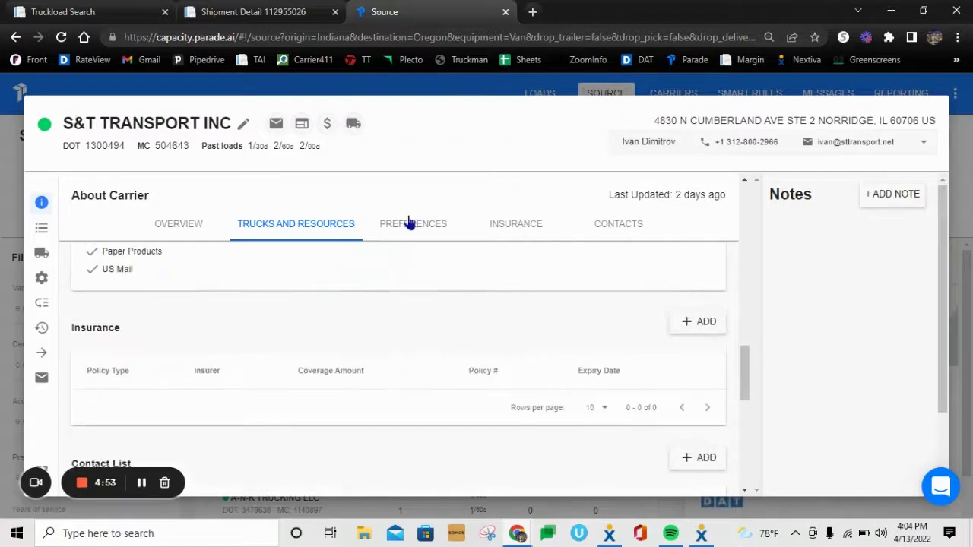
pyautogui.click(408, 220)
pyautogui.scroll(-5, 378, 370)
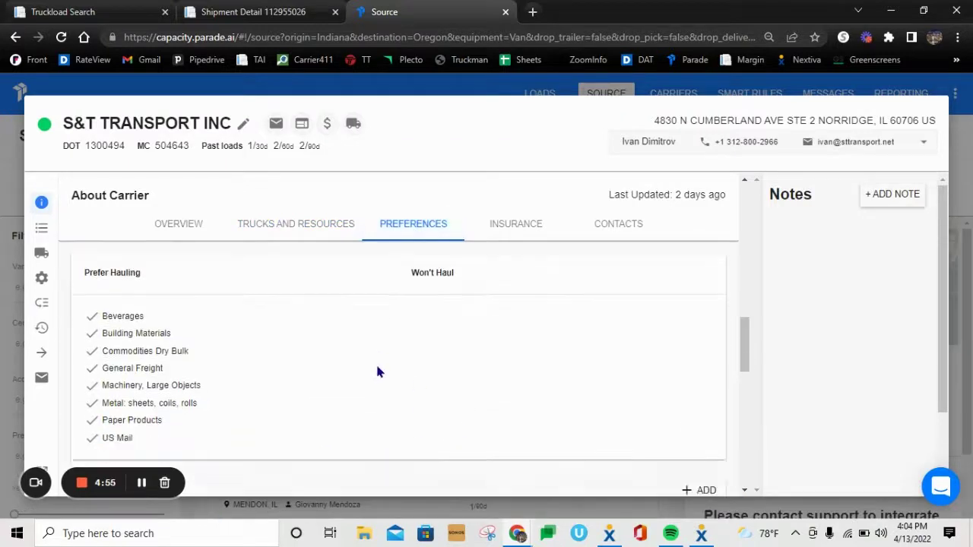
pyautogui.scroll(2, 380, 370)
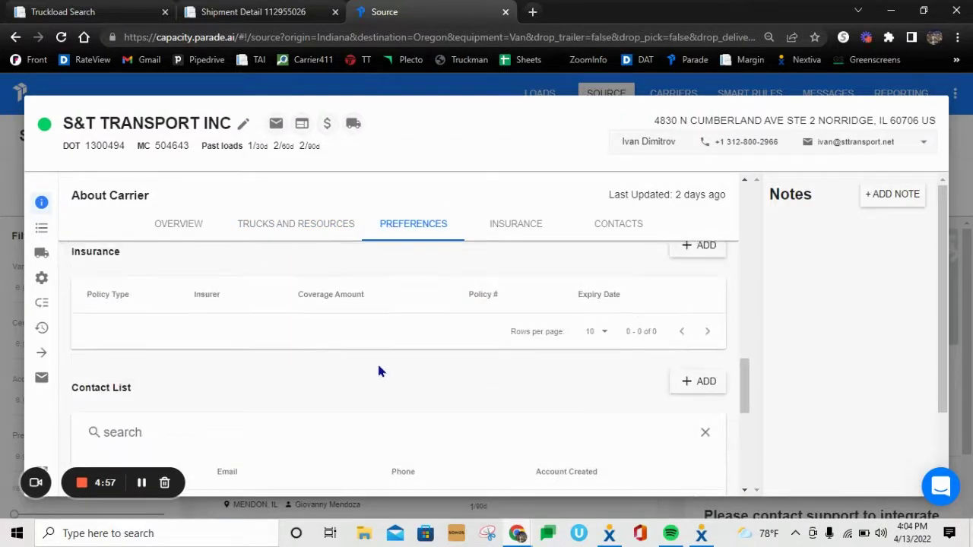
pyautogui.scroll(-5, 380, 370)
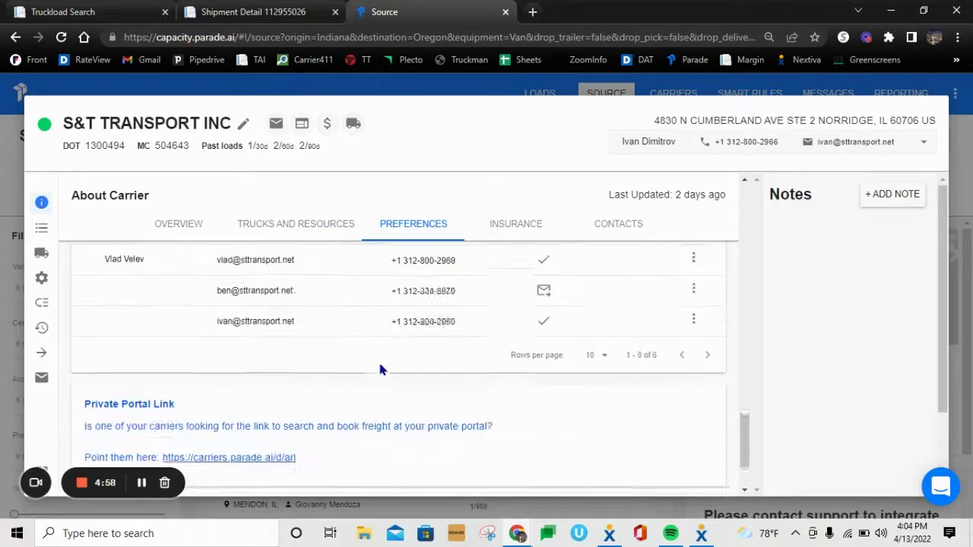
pyautogui.click(519, 224)
# Step: Check S&T Transport's recommended loads, and review its lane preferences and current trucks
pyautogui.moveTo(48, 252)
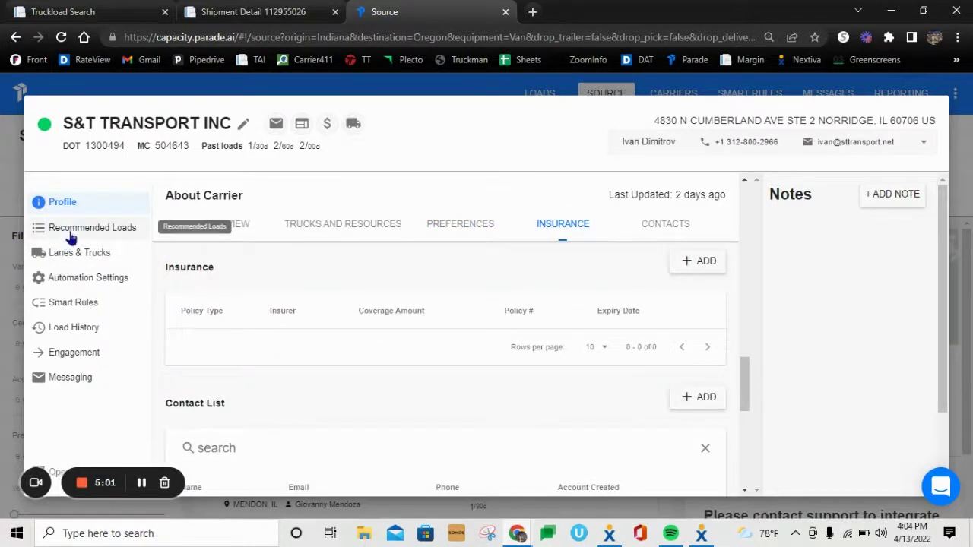
pyautogui.click(70, 236)
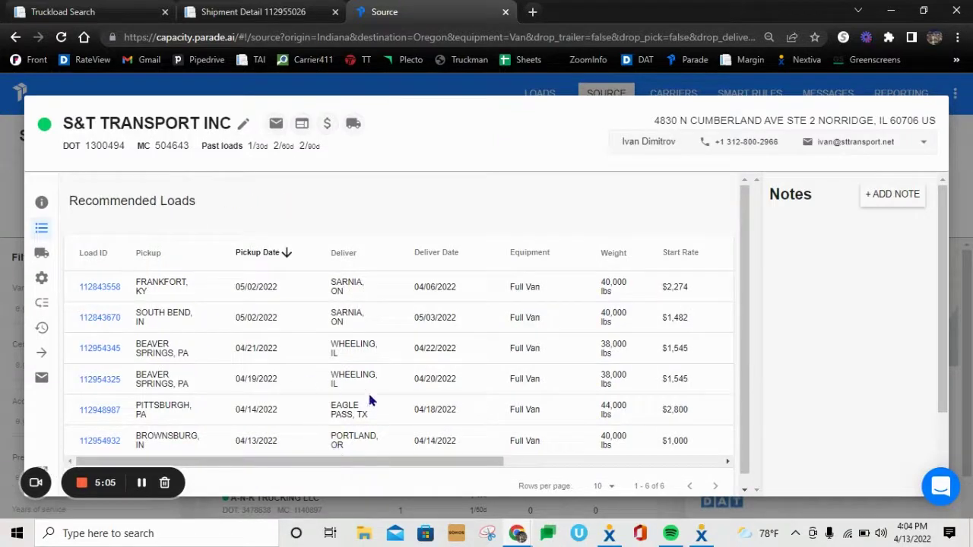
pyautogui.moveTo(54, 304)
pyautogui.click(103, 254)
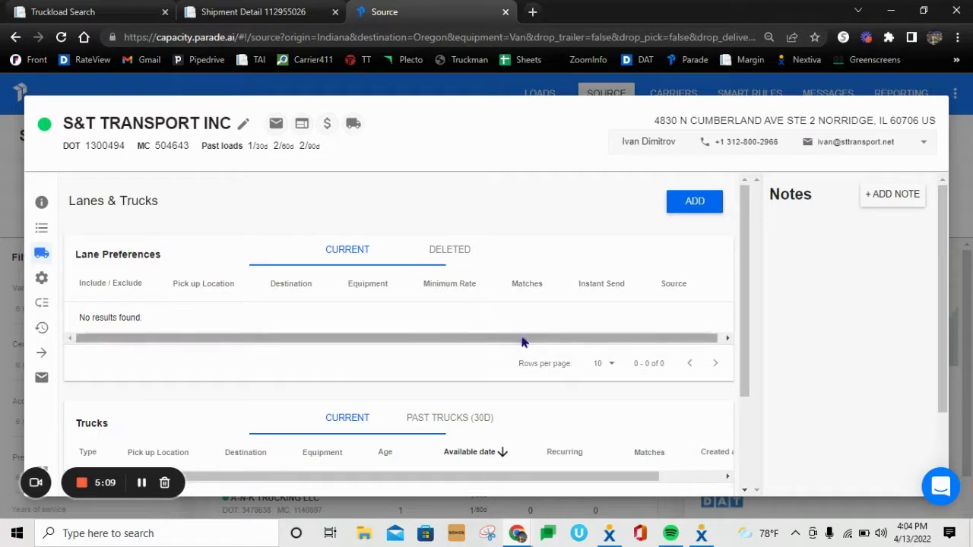
pyautogui.scroll(-2, 242, 310)
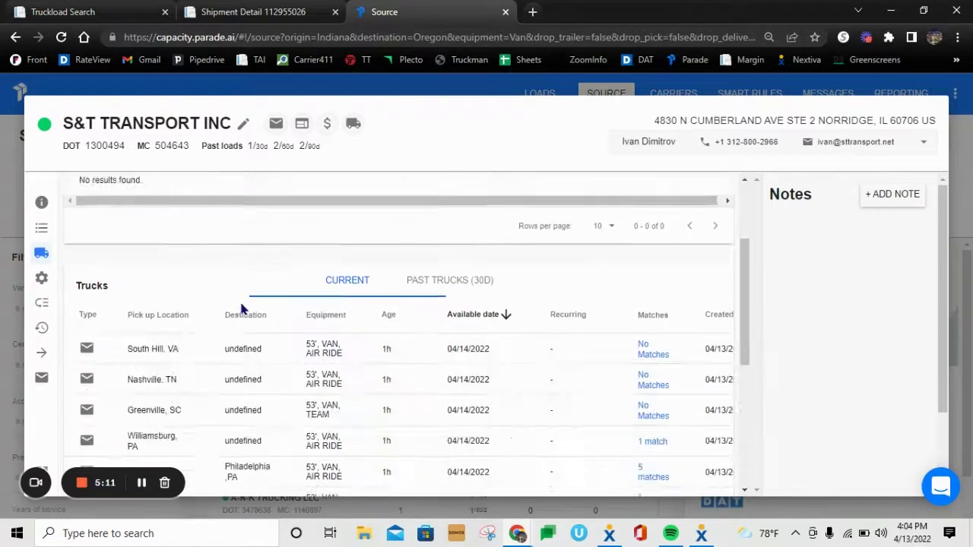
pyautogui.scroll(-1, 280, 282)
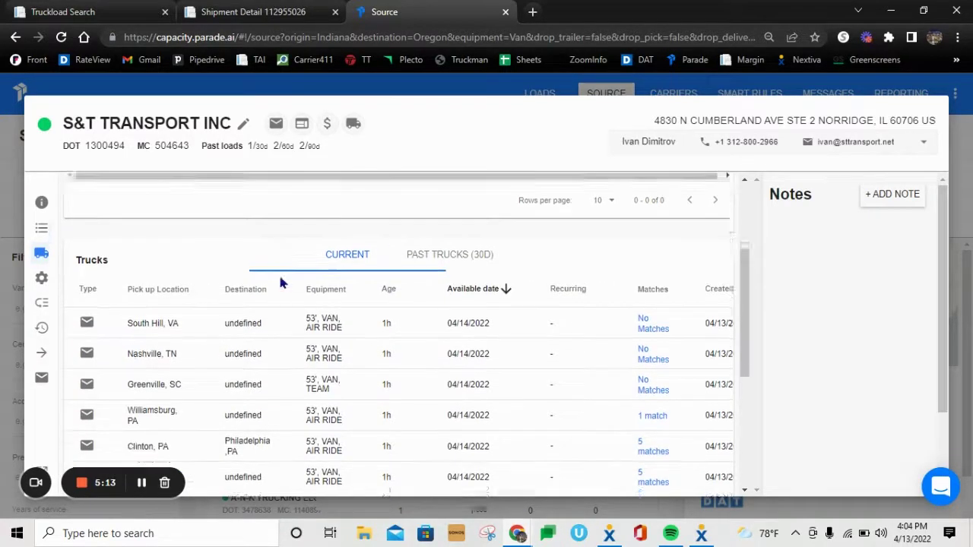
pyautogui.scroll(-1, 387, 395)
pyautogui.scroll(3, 304, 380)
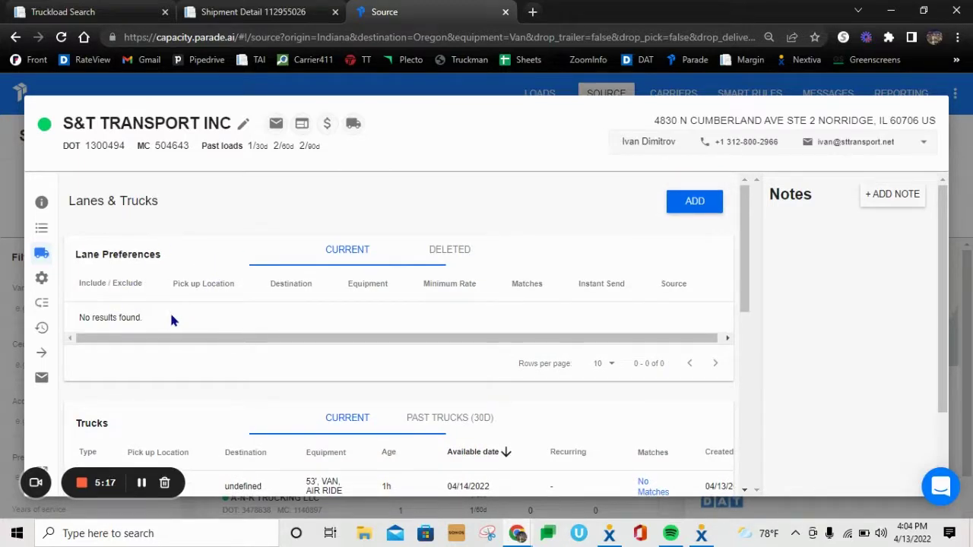
# Step: Review S&T Transport's current trucks with their pick-up locations, equipment and matches, and close the carrier profile
pyautogui.scroll(-3, 174, 313)
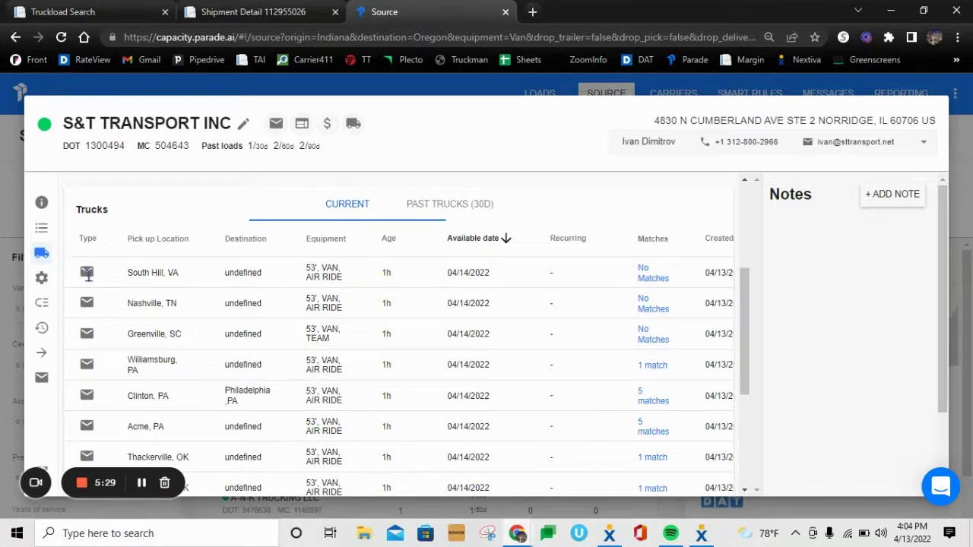
pyautogui.click(87, 302)
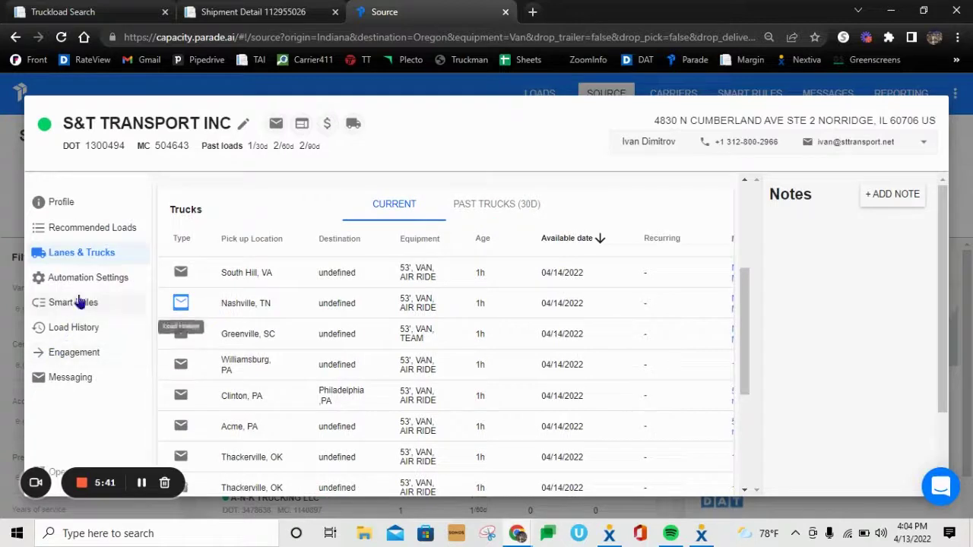
pyautogui.click(9, 177)
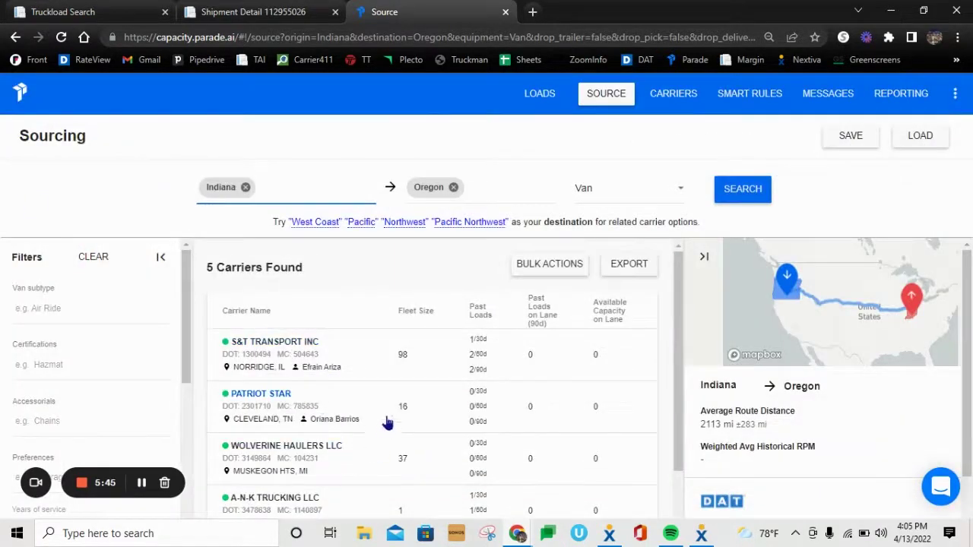
# Step: View the overview of the Wolverine Haulers LLC carrier profile and return to the list of carriers found
pyautogui.scroll(-1, 388, 422)
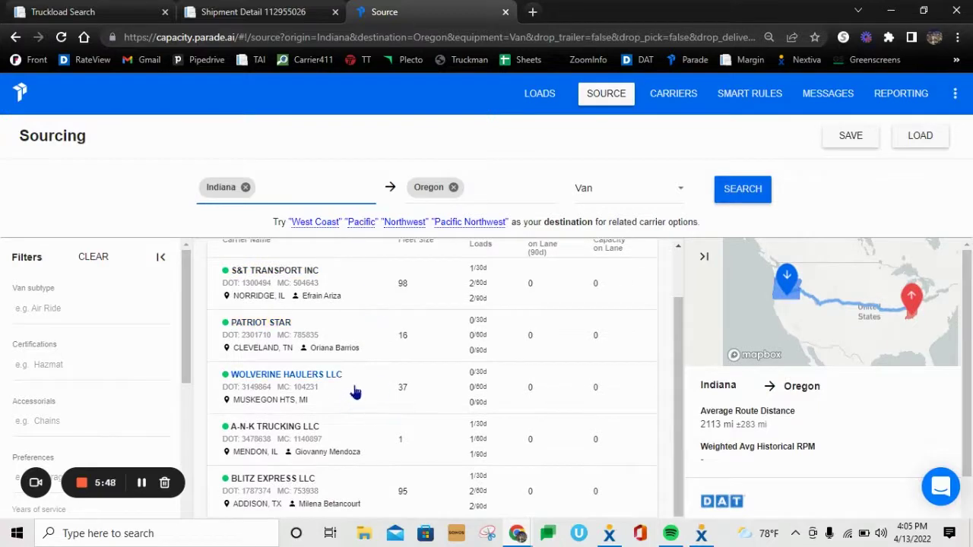
pyautogui.click(356, 393)
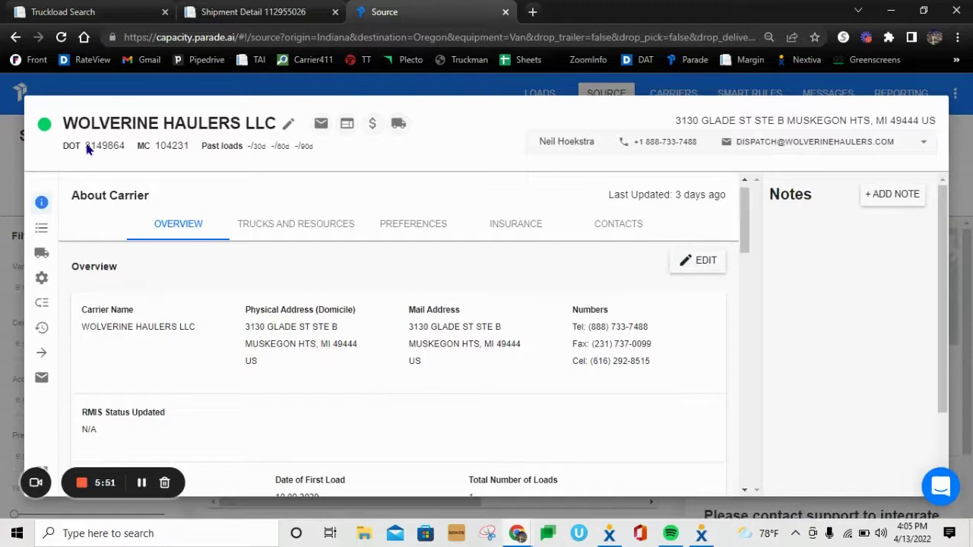
pyautogui.click(71, 92)
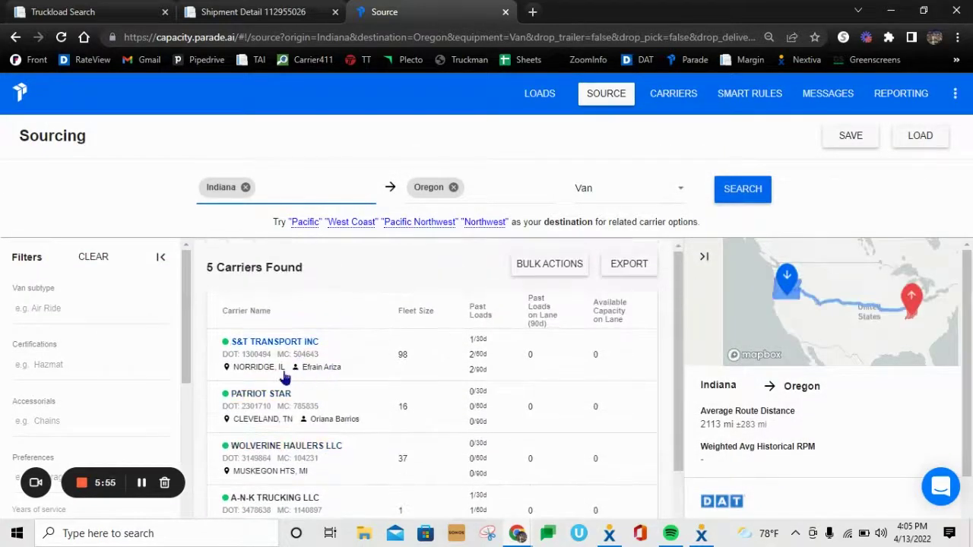
# Step: Open the Patriot Star carrier profile and check its lane preferences and current trucks
pyautogui.click(376, 411)
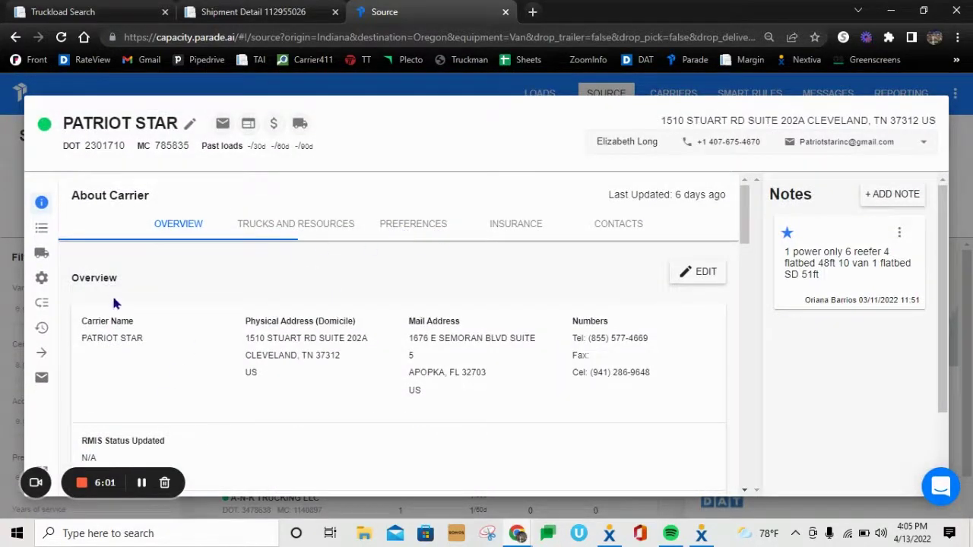
pyautogui.moveTo(22, 254)
pyautogui.click(87, 256)
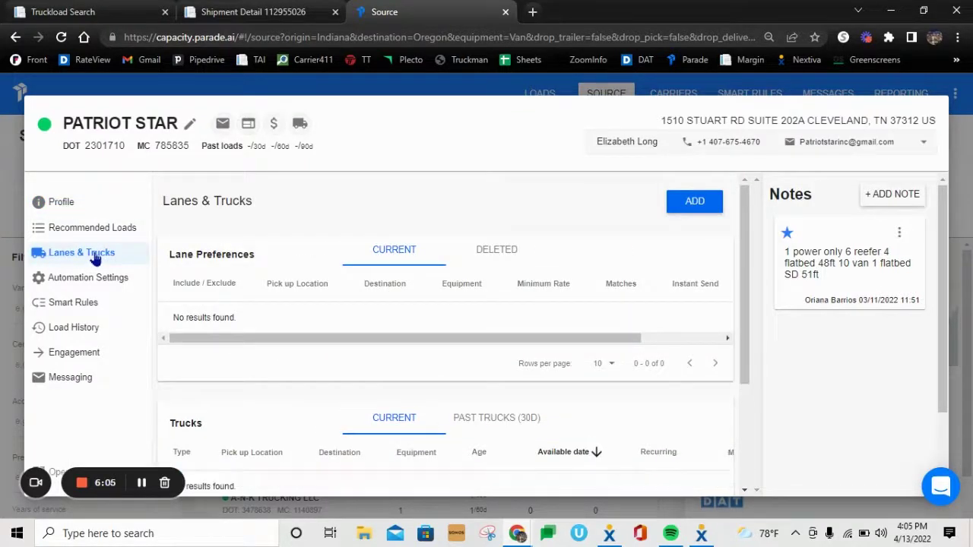
pyautogui.scroll(-1, 405, 400)
pyautogui.scroll(-1, 161, 312)
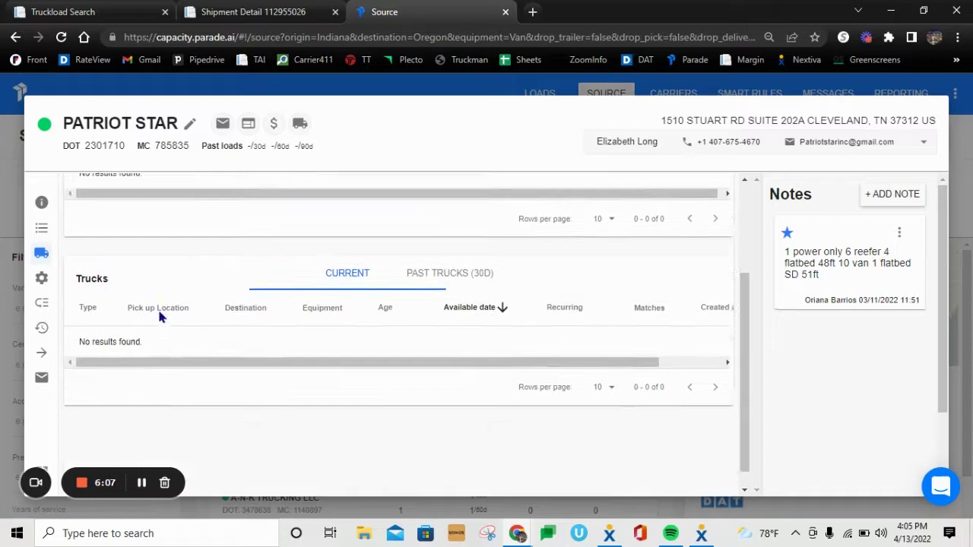
pyautogui.scroll(2, 160, 318)
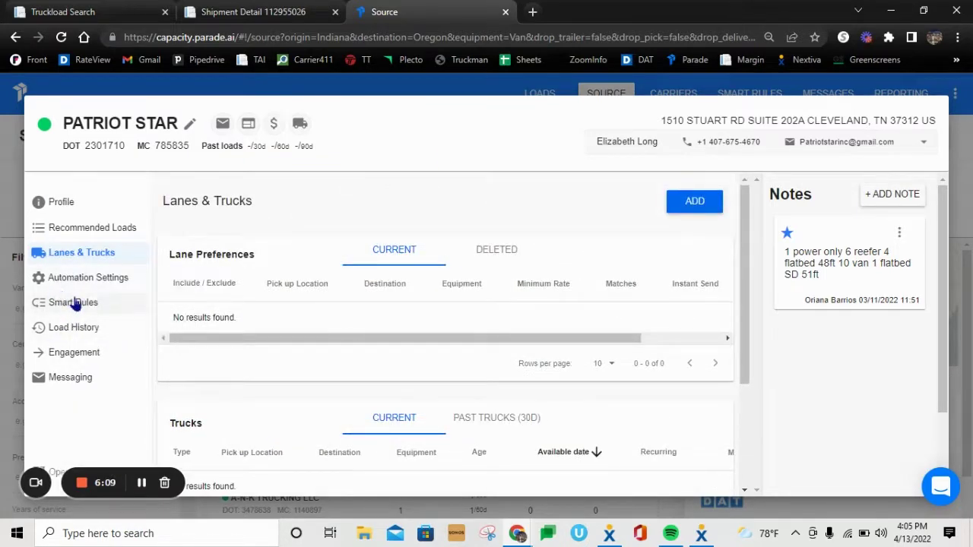
# Step: Review Patriot Star's smart rules, including their matching criteria, price, priority level and status
pyautogui.click(74, 302)
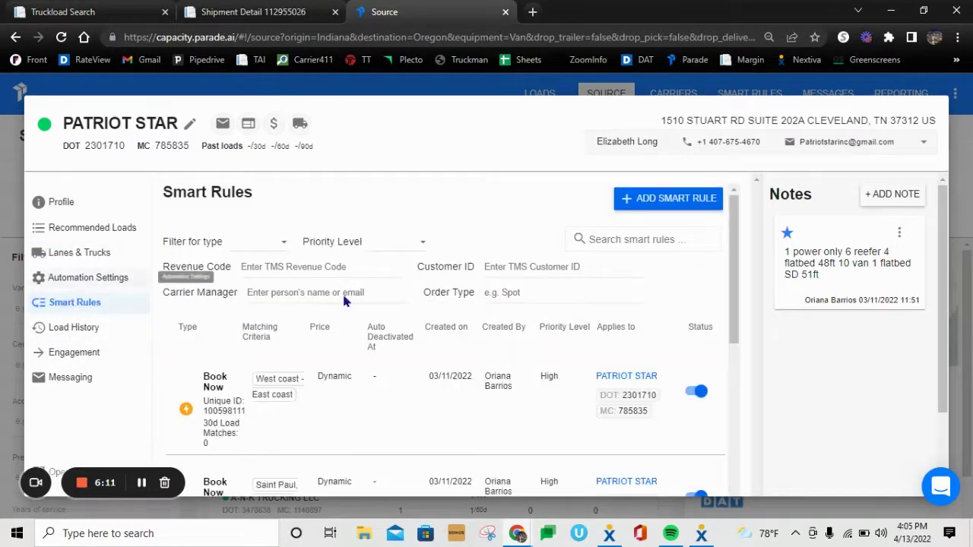
pyautogui.scroll(-2, 408, 309)
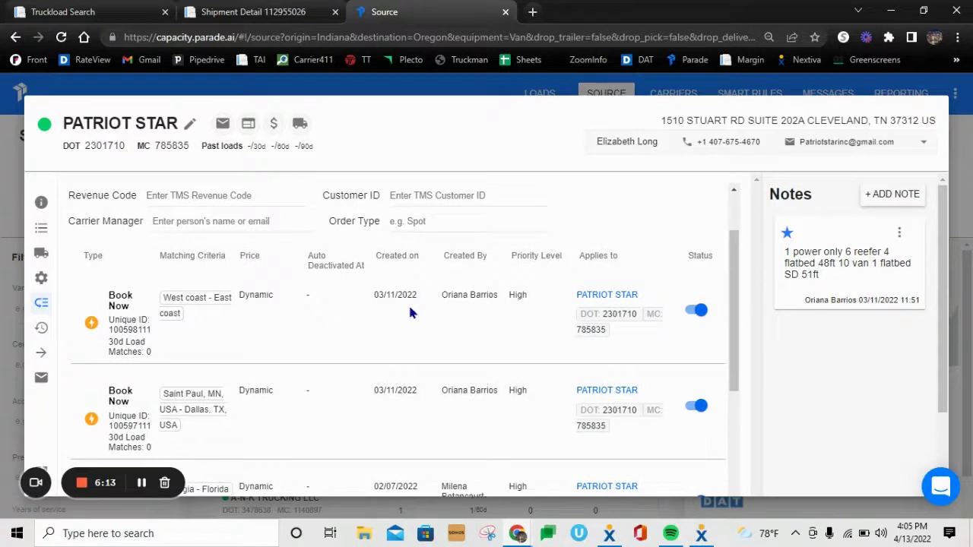
pyautogui.scroll(-4, 408, 310)
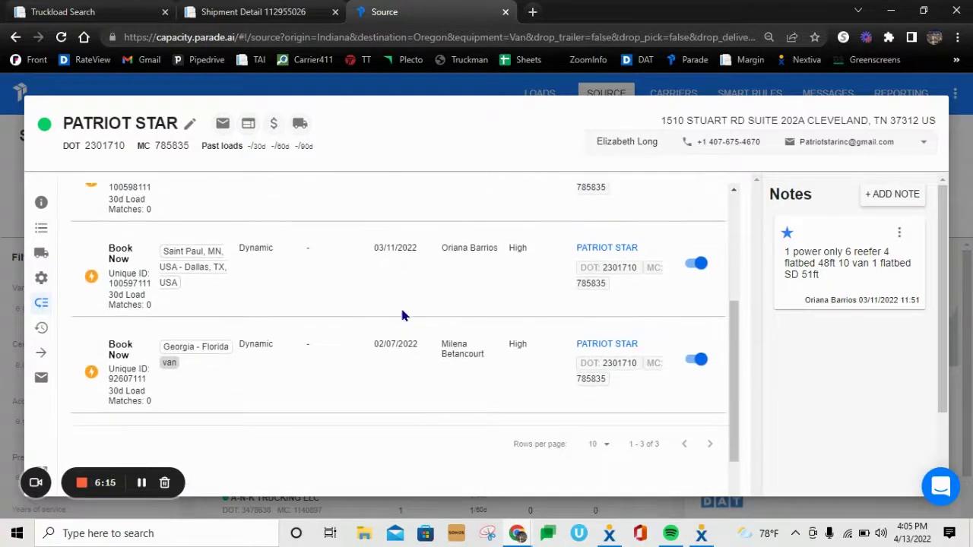
pyautogui.scroll(4, 466, 397)
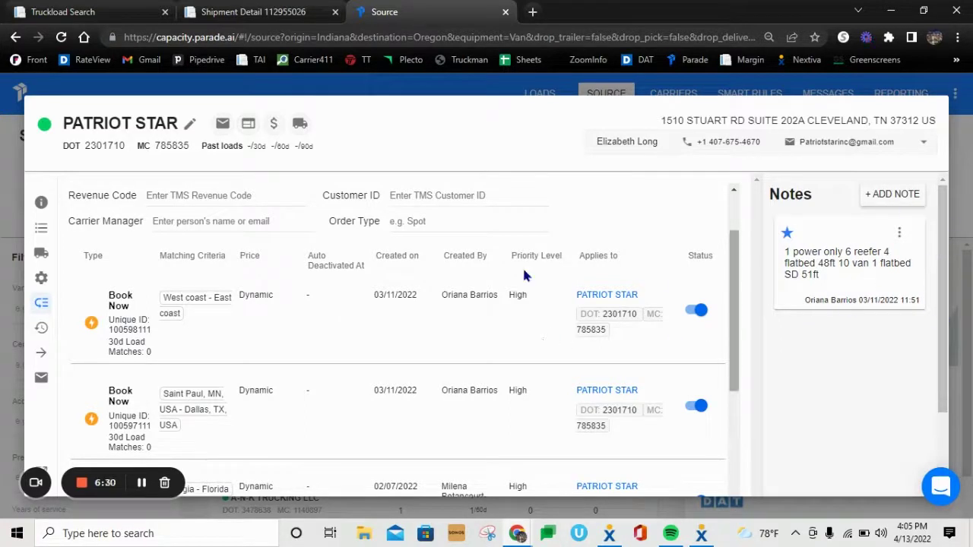
pyautogui.scroll(-2, 368, 286)
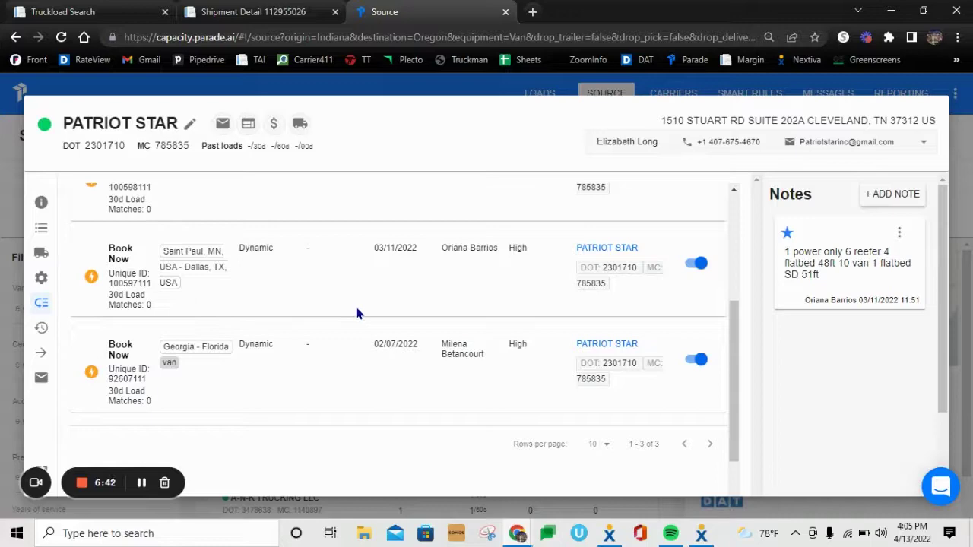
pyautogui.scroll(5, 354, 313)
# Step: Find the most recent outbound message to Patriot Star and display the email as it was sent
pyautogui.moveTo(43, 316)
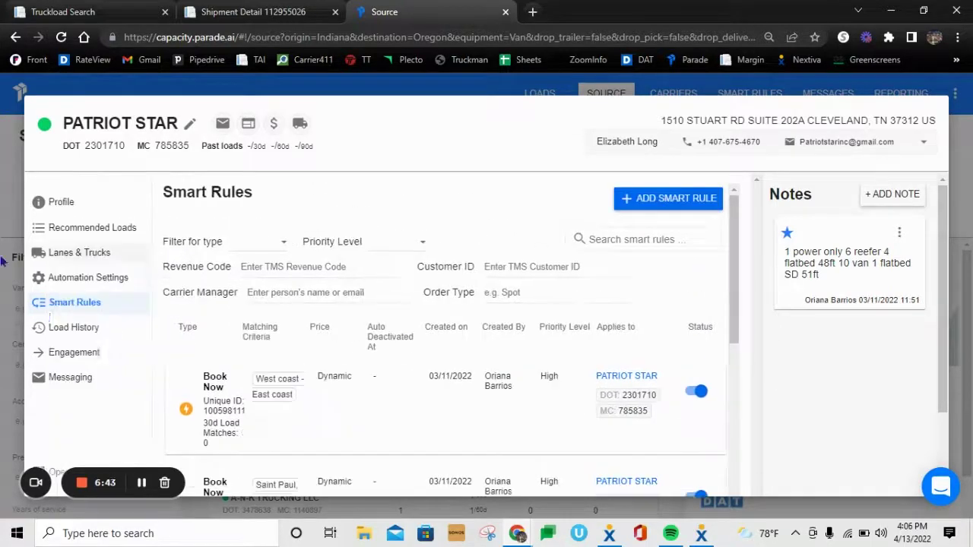
pyautogui.click(59, 386)
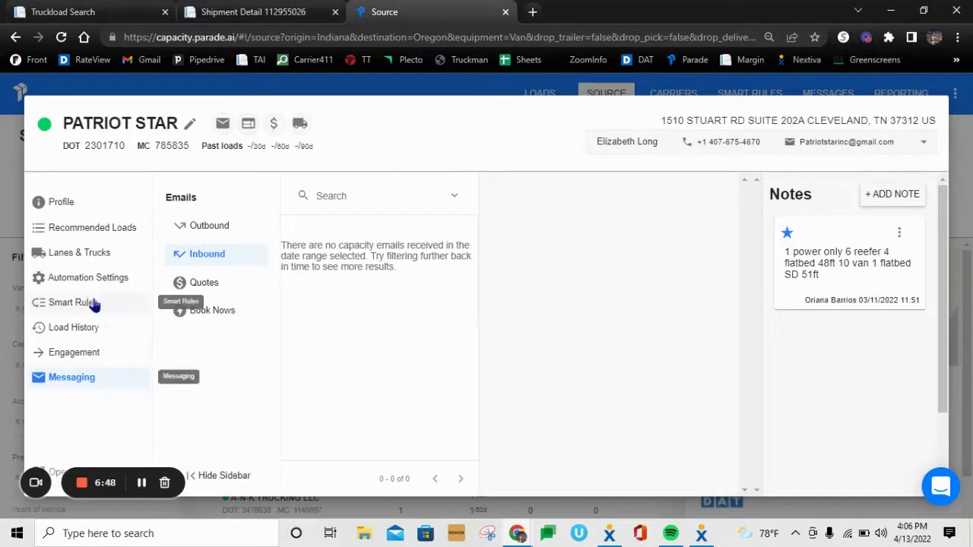
pyautogui.click(116, 227)
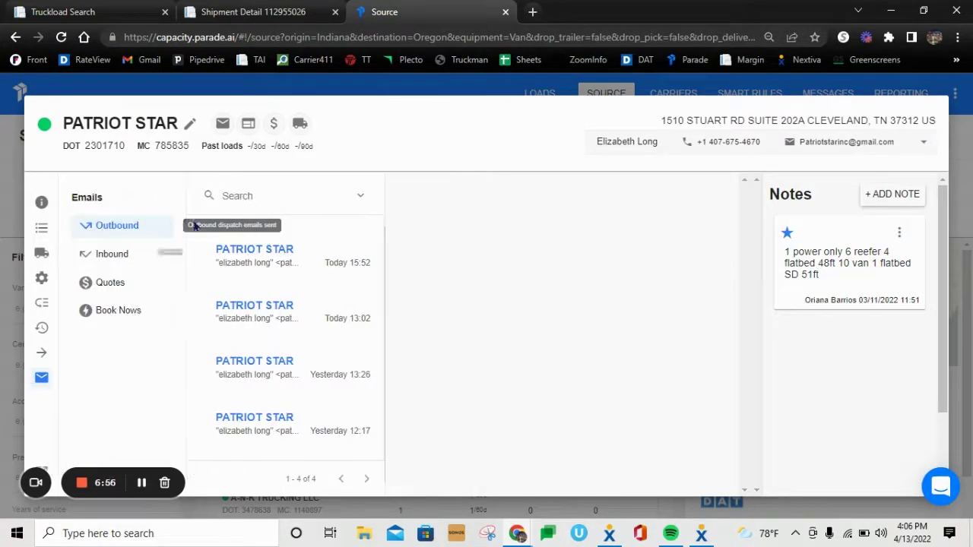
pyautogui.click(287, 259)
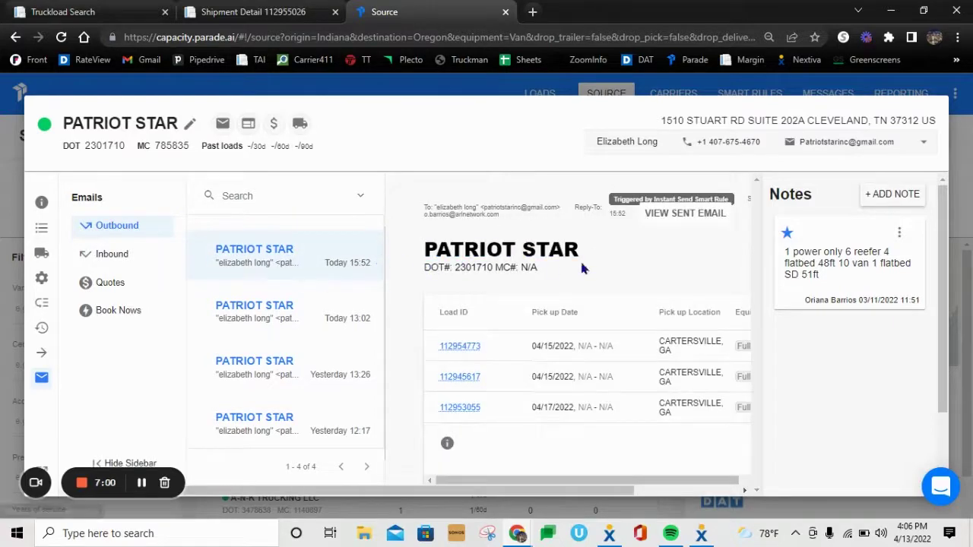
pyautogui.click(688, 215)
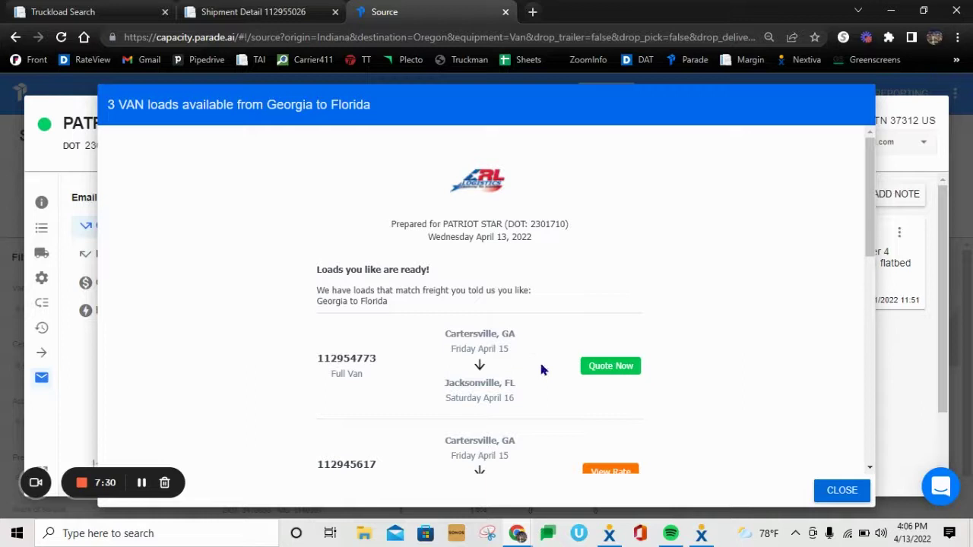
# Step: Read the Georgia to Florida load offers with their quote and rate options, and close the email and the carrier profile
pyautogui.scroll(-3, 539, 361)
pyautogui.scroll(3, 540, 365)
pyautogui.scroll(-1, 344, 287)
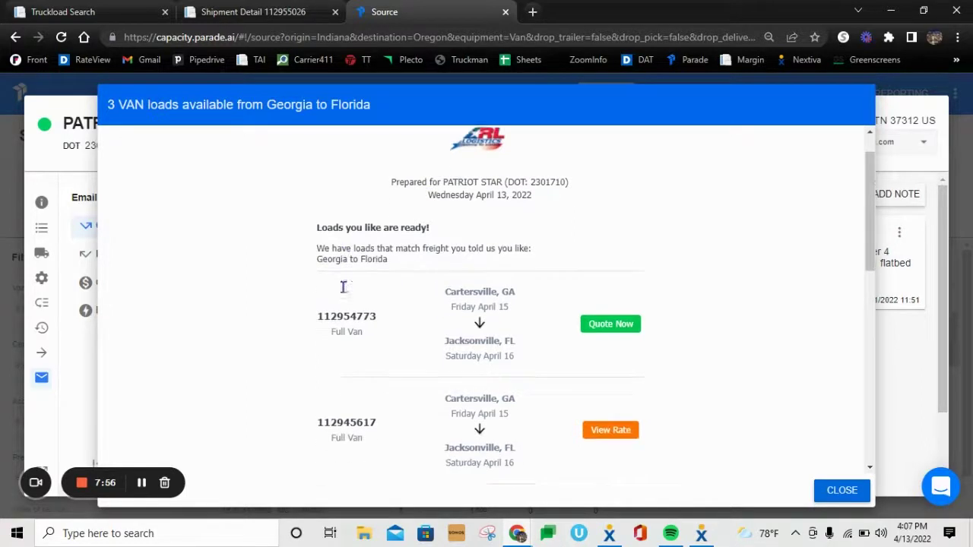
pyautogui.scroll(-3, 343, 286)
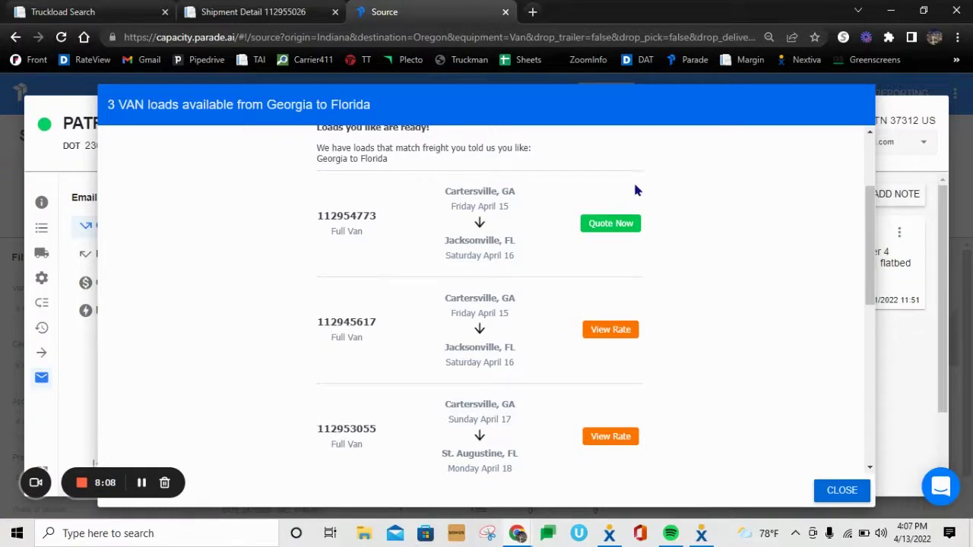
pyautogui.scroll(-2, 709, 405)
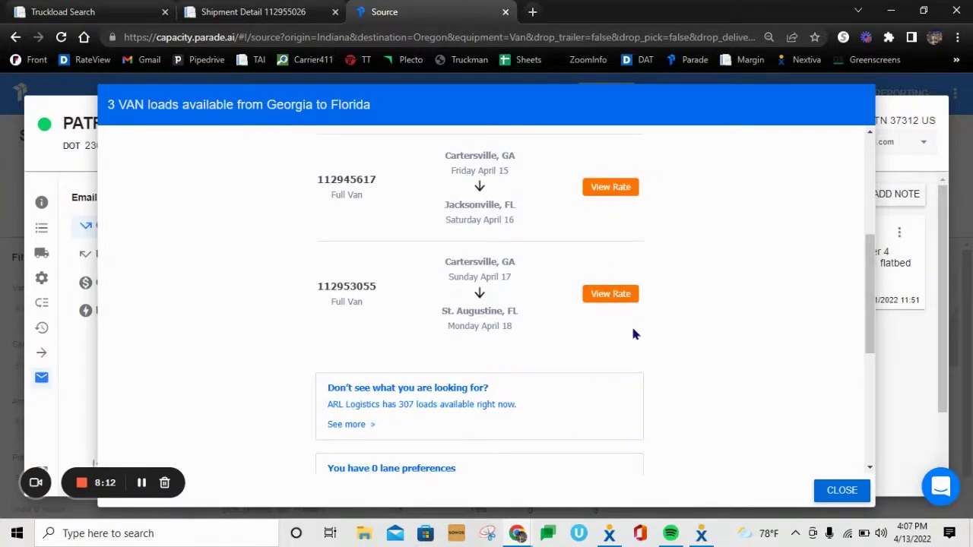
pyautogui.scroll(2, 632, 335)
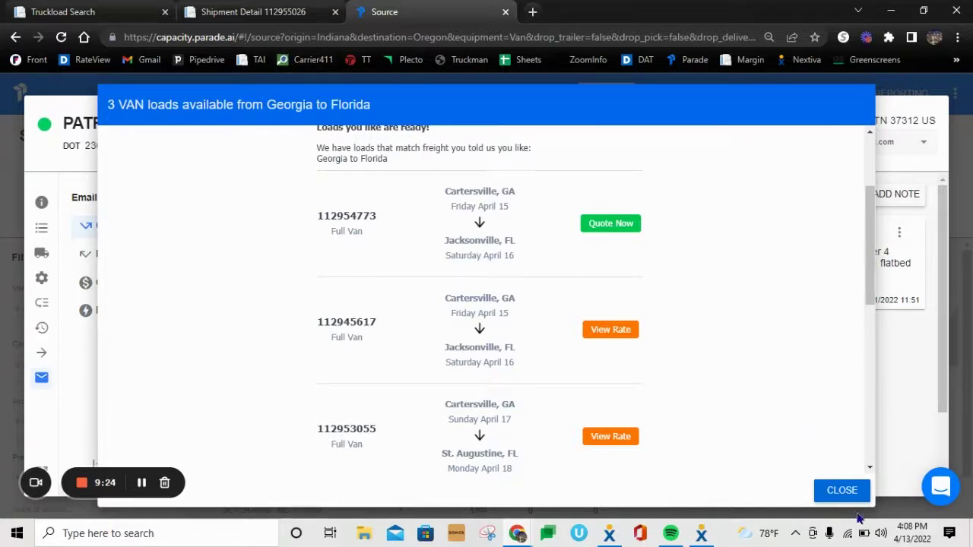
pyautogui.click(842, 490)
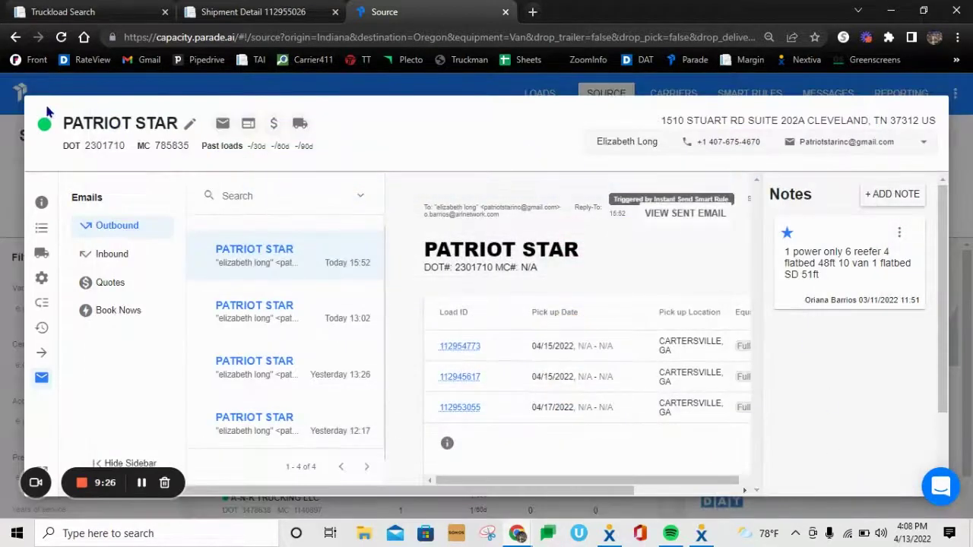
pyautogui.click(83, 90)
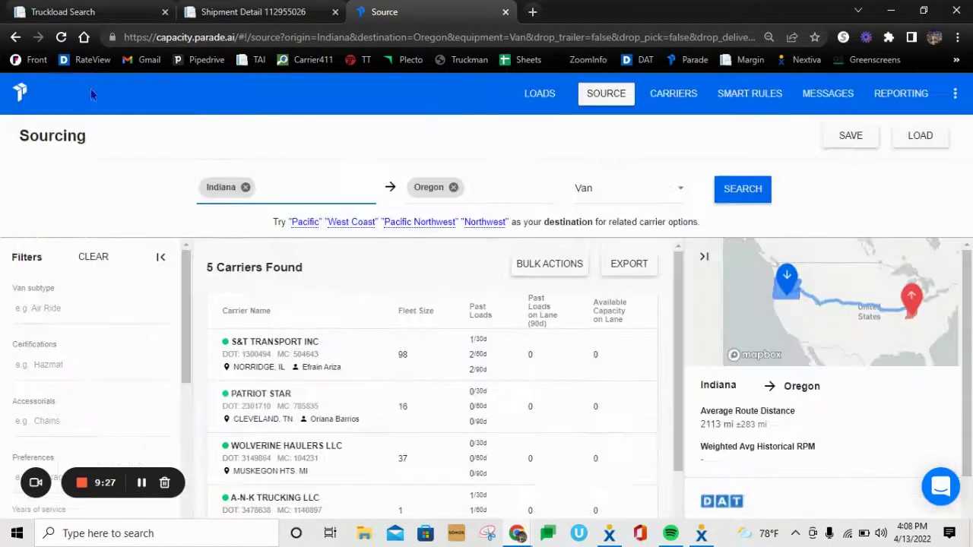
# Step: Open the Book Nows in the main message center and view the PAN AM TRUCKING LLC booking from Oakland, CA to Peru, IL
pyautogui.click(844, 99)
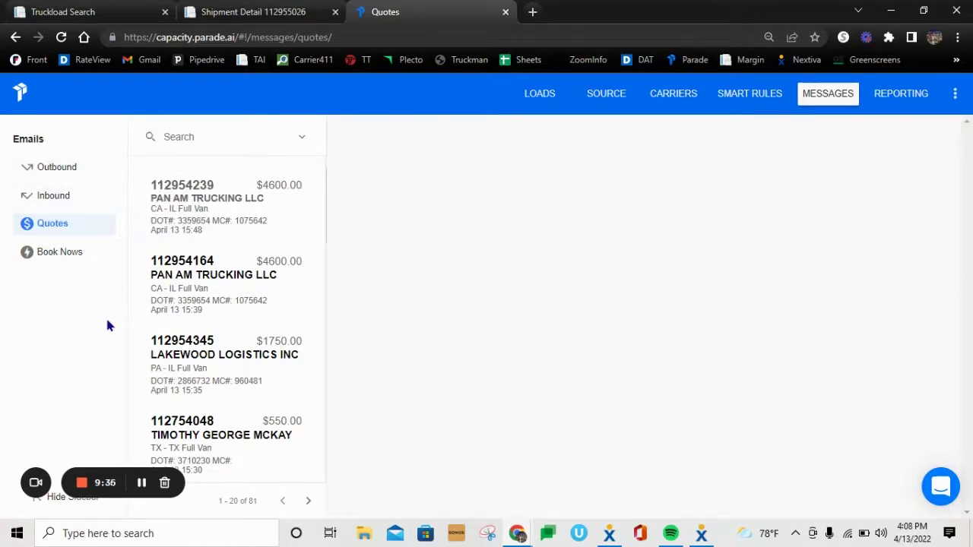
pyautogui.click(66, 257)
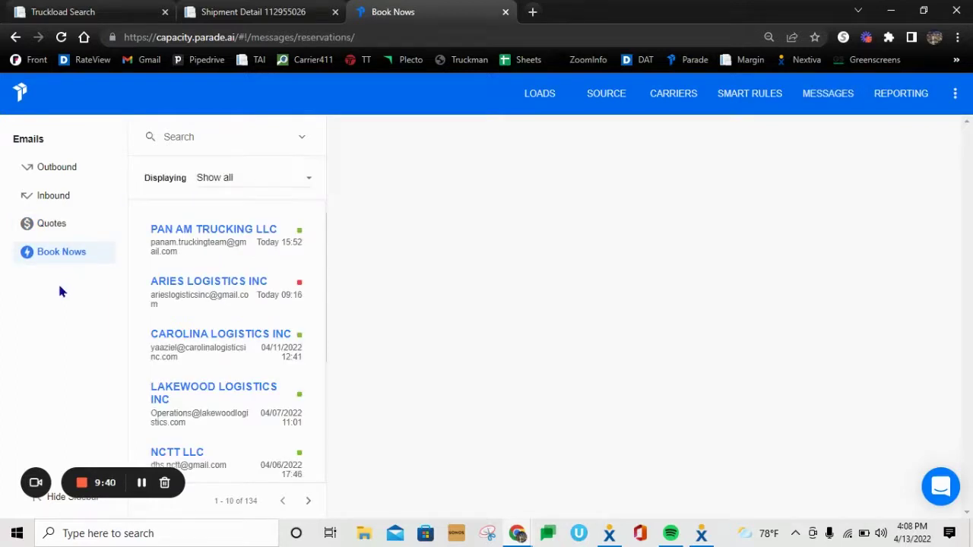
pyautogui.click(226, 244)
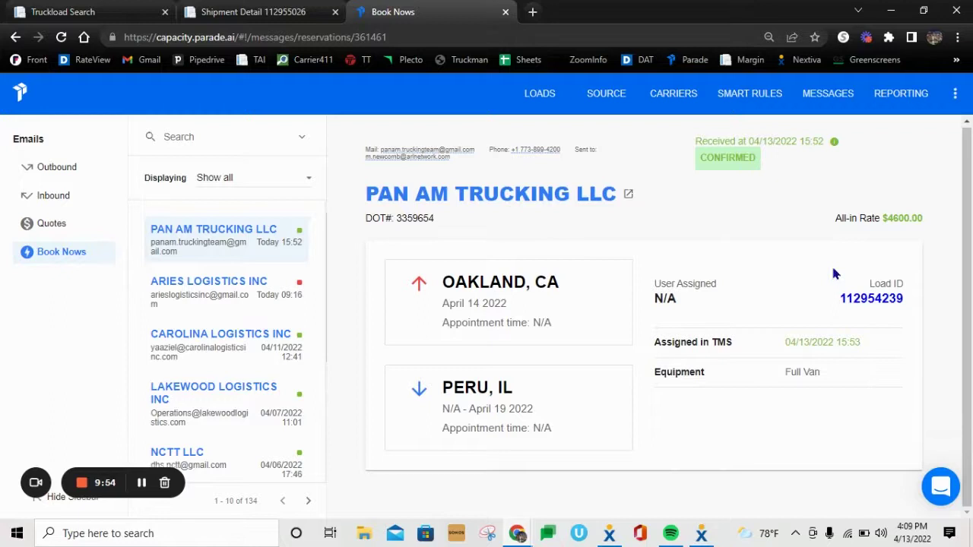
# Step: Copy the booking's load ID, look it up with the universal search in TAI BackOffice and open the matching shipment's details
pyautogui.moveTo(898, 301); pyautogui.dragTo(836, 301)
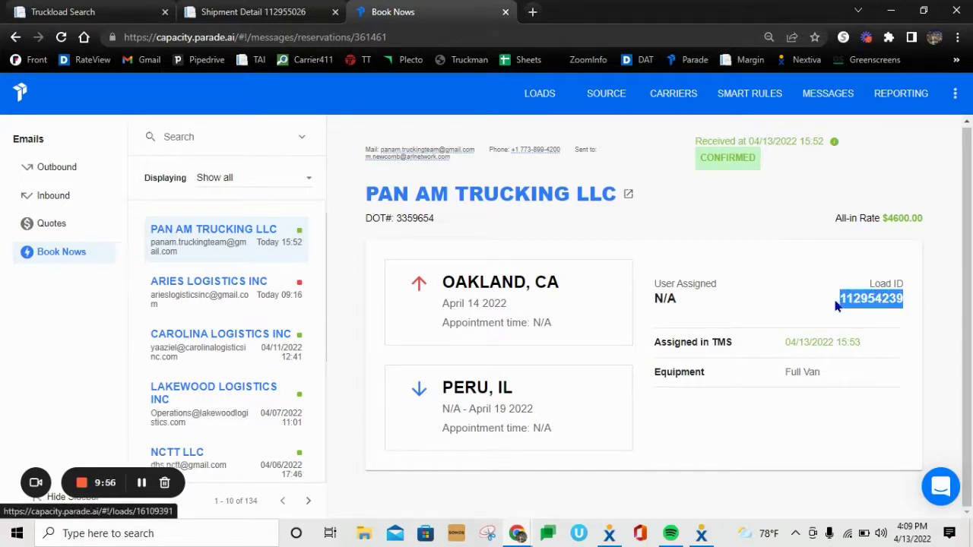
pyautogui.rightClick(855, 304)
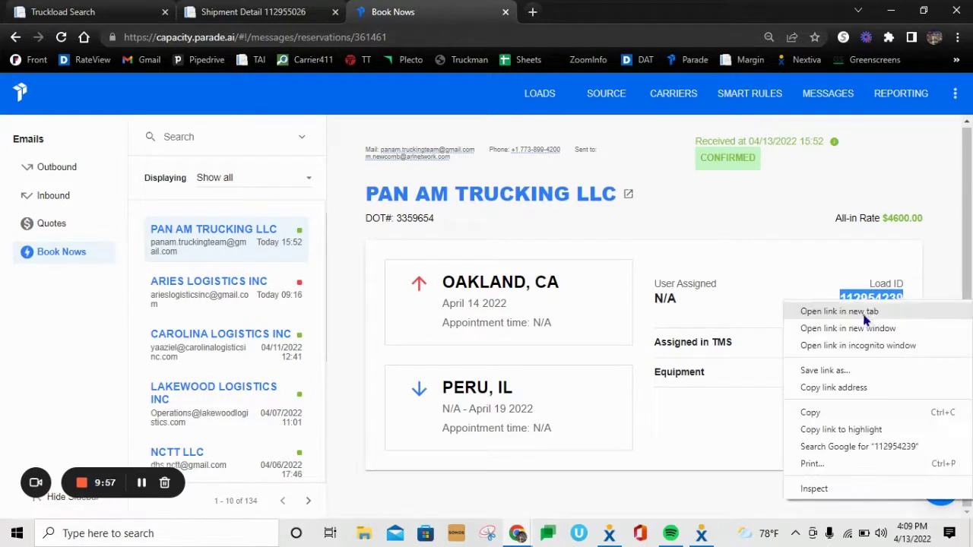
pyautogui.click(811, 413)
pyautogui.hotkey('ctrl', '1')
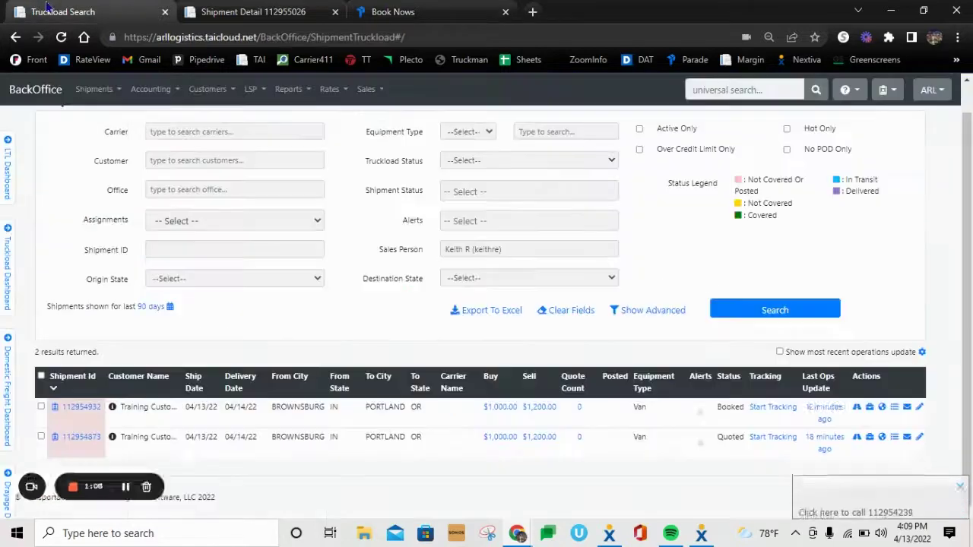
pyautogui.rightClick(716, 93)
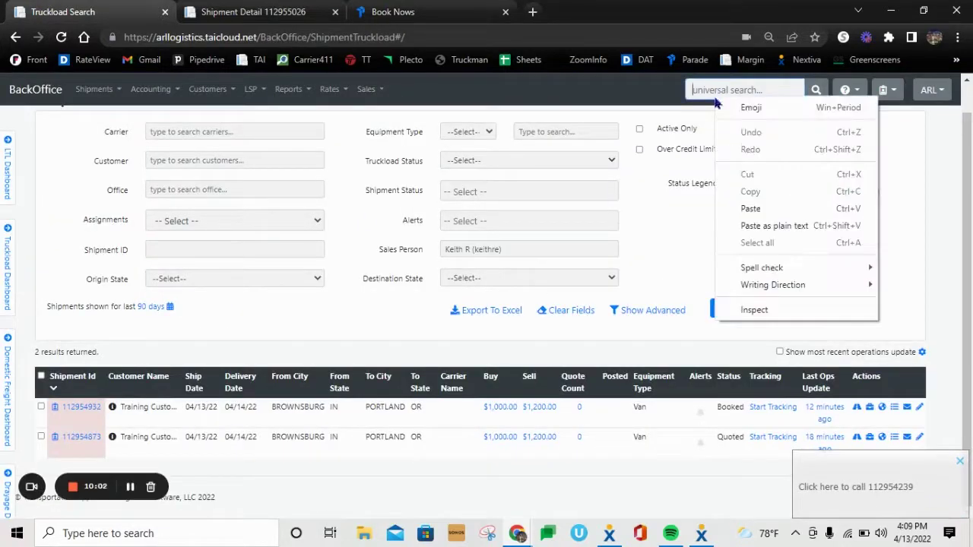
pyautogui.click(751, 209)
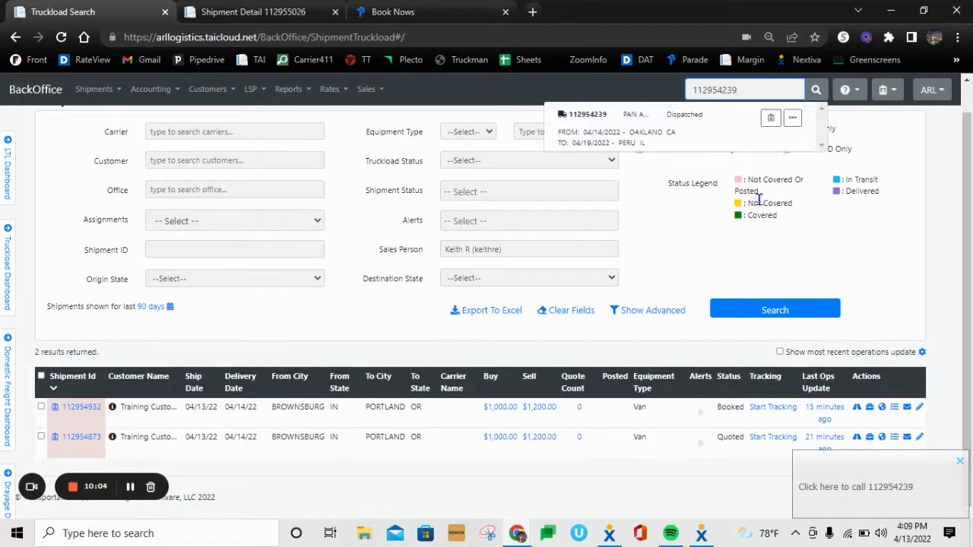
pyautogui.click(589, 125)
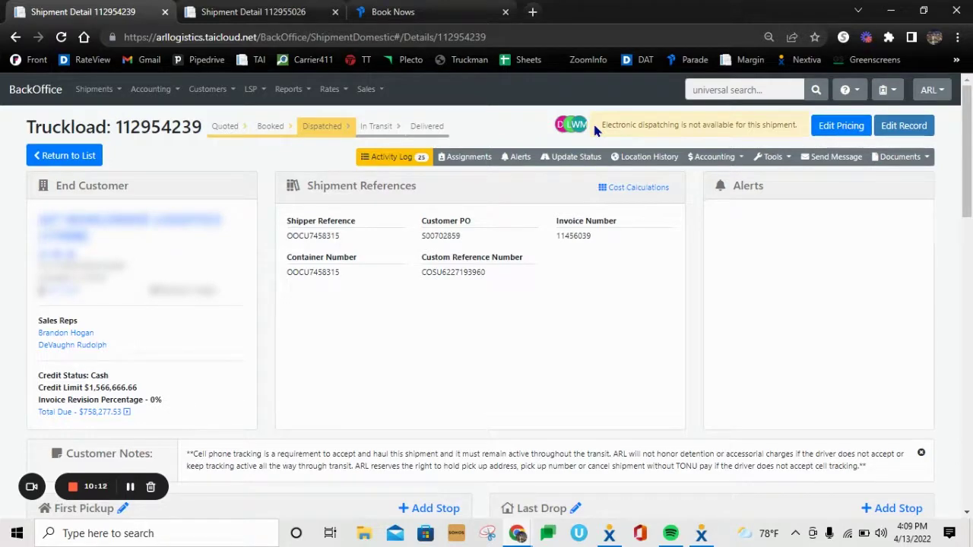
# Step: Look over the shipment's stops, dates and items, and open its activity log to trace the Parade-related entries
pyautogui.scroll(-3, 589, 152)
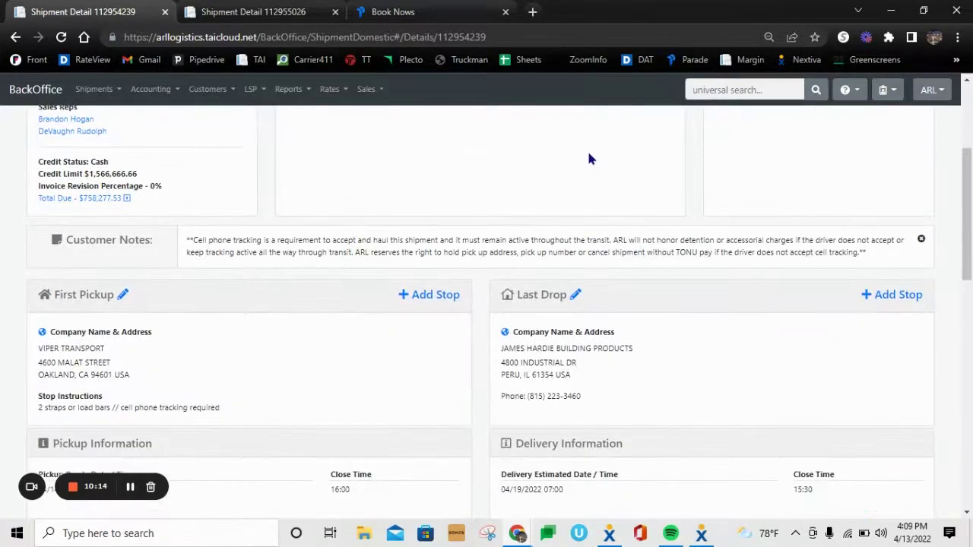
pyautogui.scroll(-4, 587, 152)
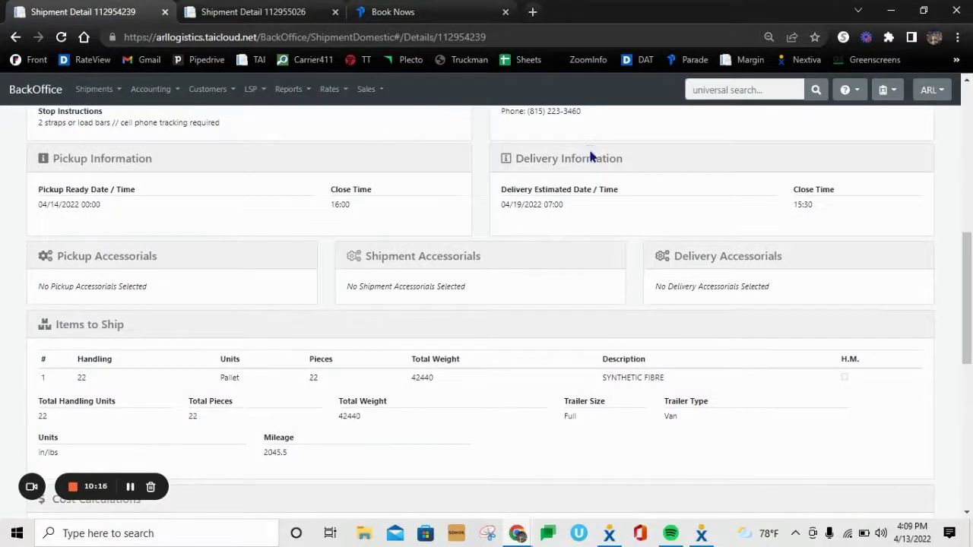
pyautogui.scroll(7, 593, 157)
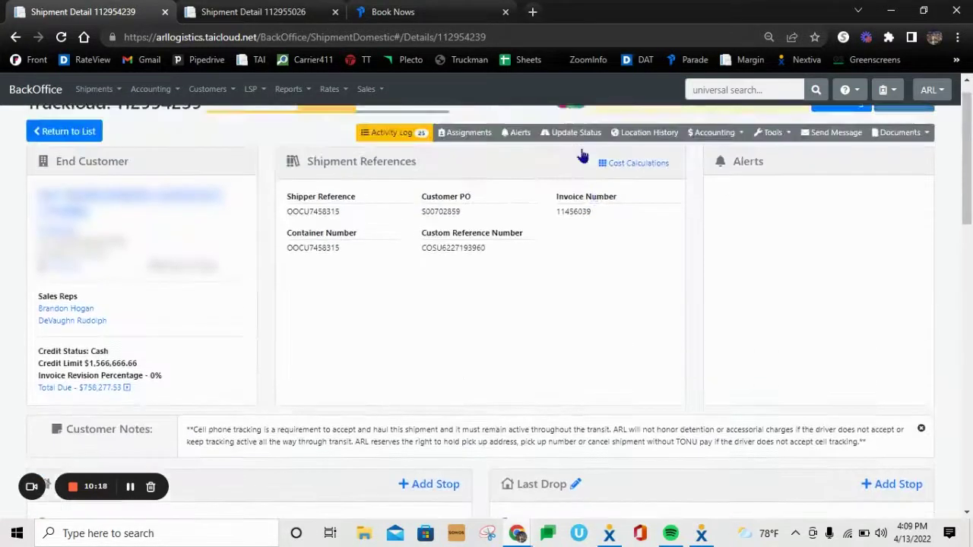
pyautogui.click(415, 162)
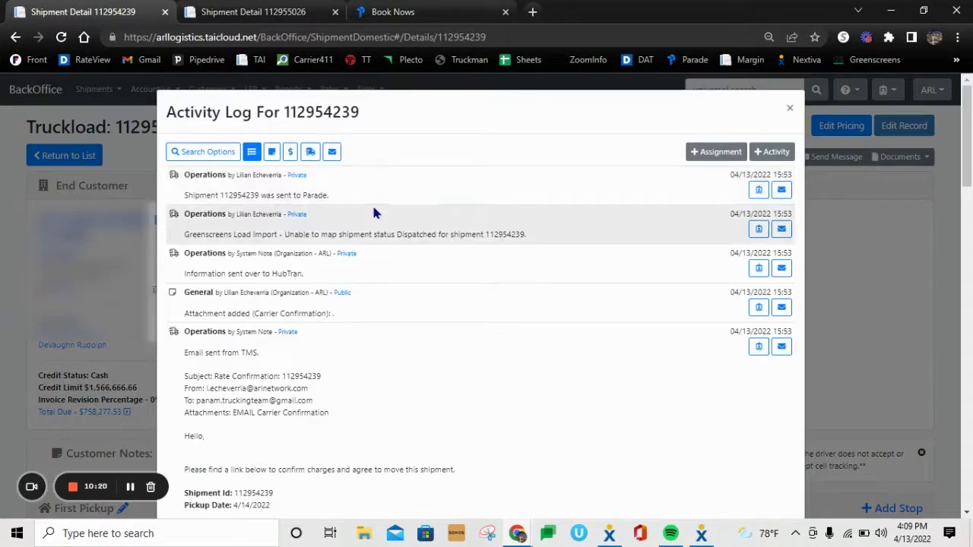
pyautogui.scroll(-8, 594, 217)
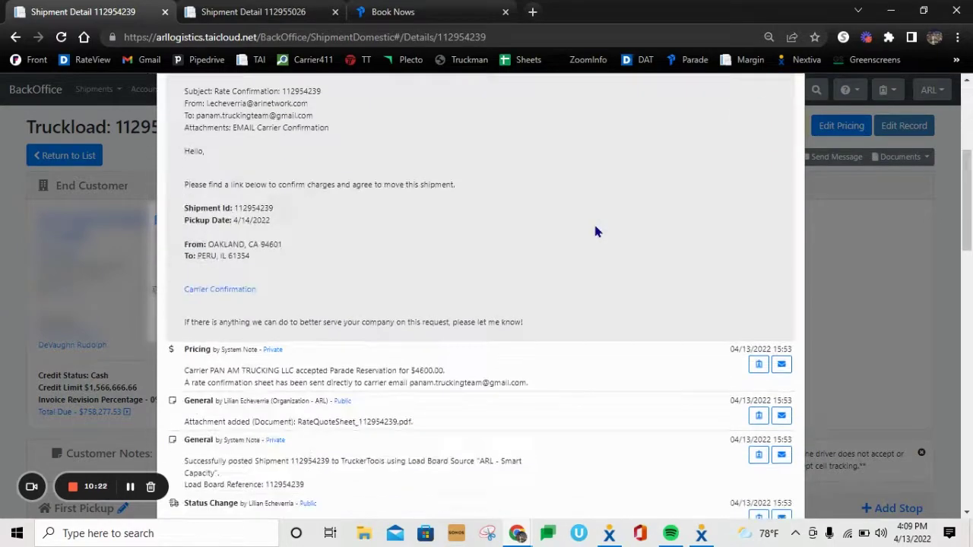
pyautogui.scroll(-10, 598, 232)
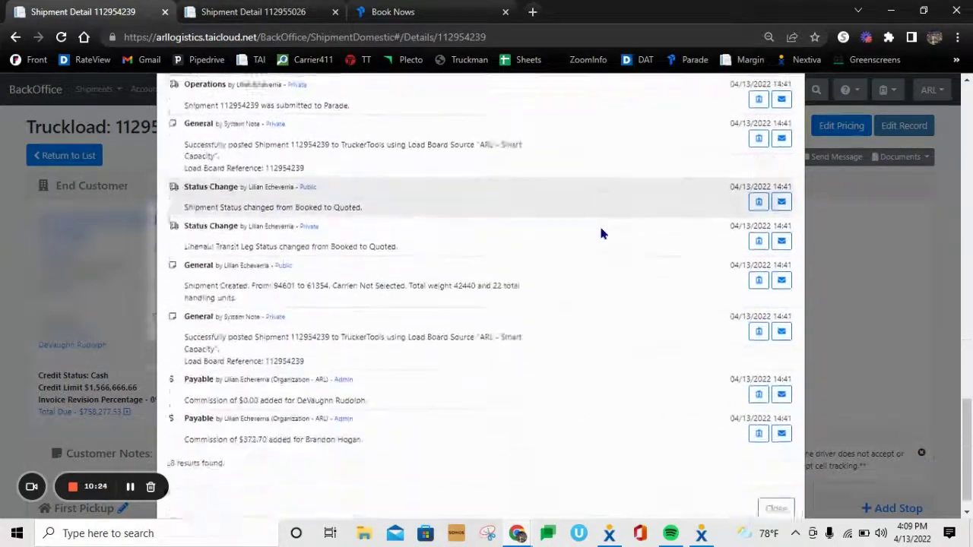
pyautogui.scroll(4, 599, 282)
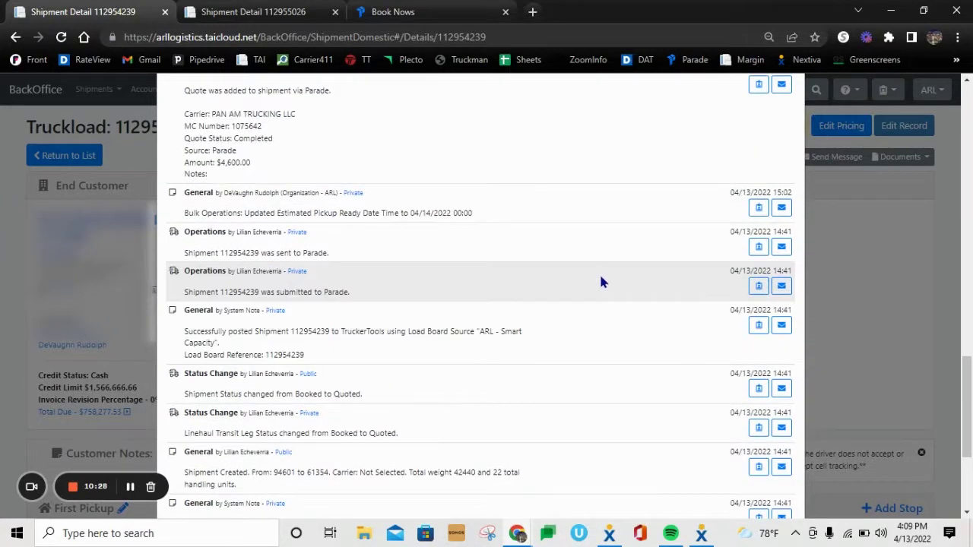
pyautogui.scroll(3, 600, 282)
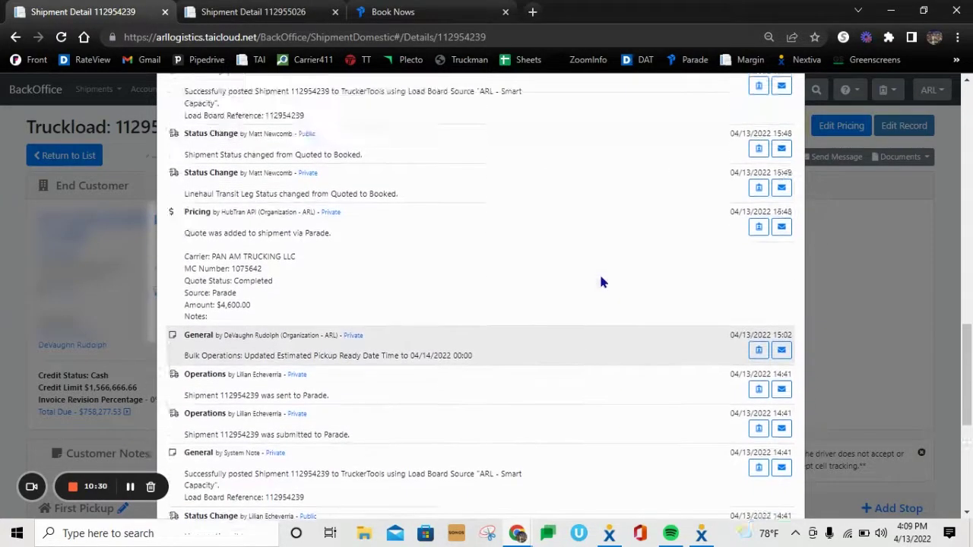
pyautogui.scroll(4, 601, 282)
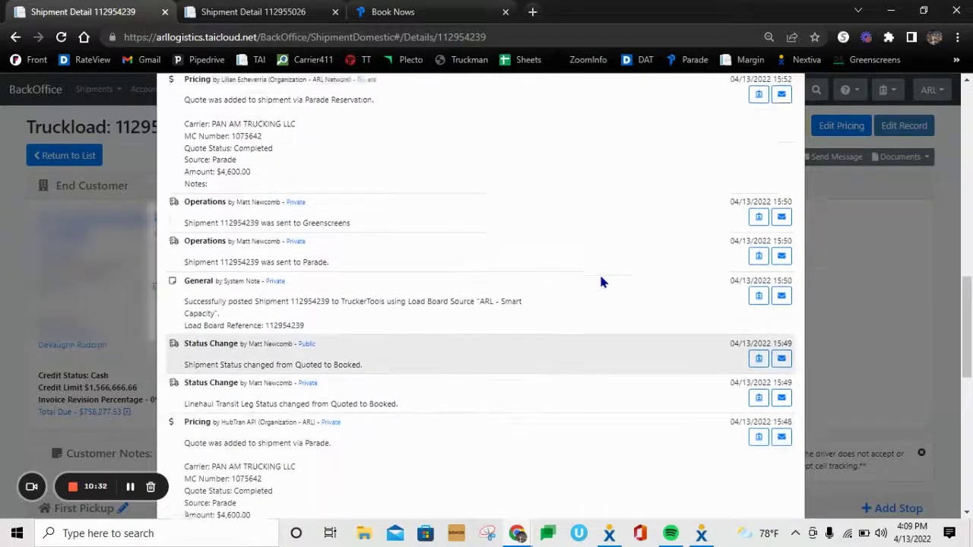
pyautogui.scroll(4, 600, 282)
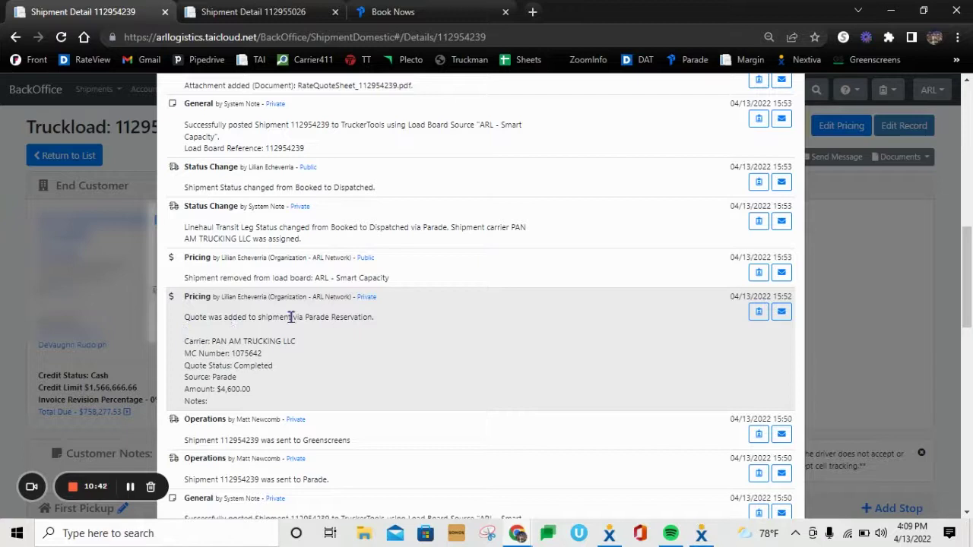
# Step: Examine the Parade Reservation pricing entry in the activity log, highlighting its carrier and quote status lines
pyautogui.moveTo(289, 317); pyautogui.dragTo(400, 327)
pyautogui.click(313, 345)
pyautogui.moveTo(314, 346); pyautogui.dragTo(183, 346)
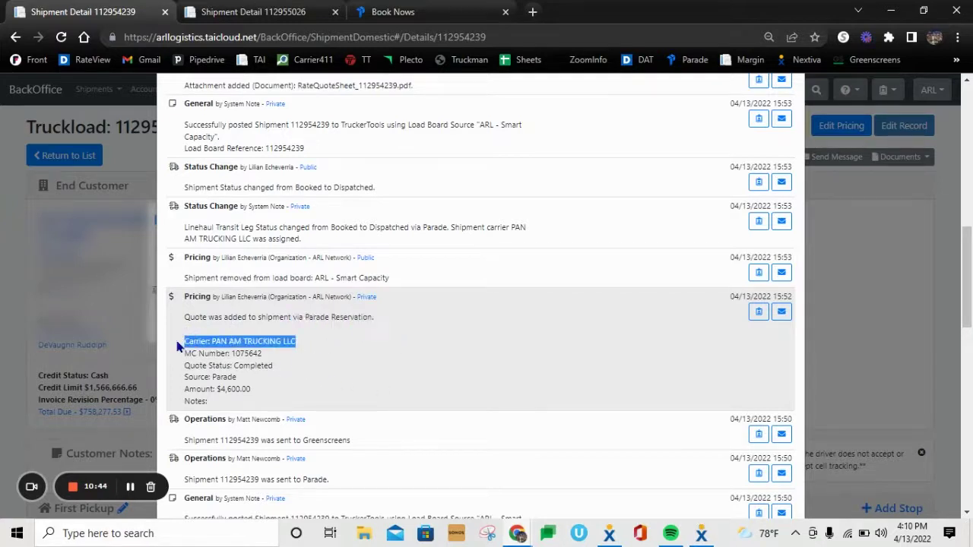
pyautogui.moveTo(300, 371); pyautogui.dragTo(183, 370)
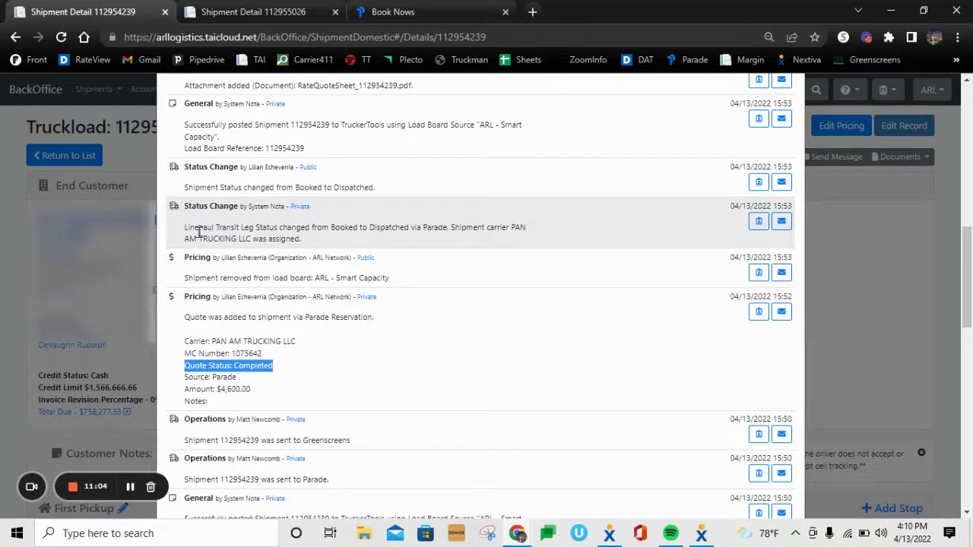
# Step: Read the log entries on the transit leg's status change and the rate confirmation sent to the carrier, and close the log
pyautogui.moveTo(189, 227); pyautogui.dragTo(408, 228)
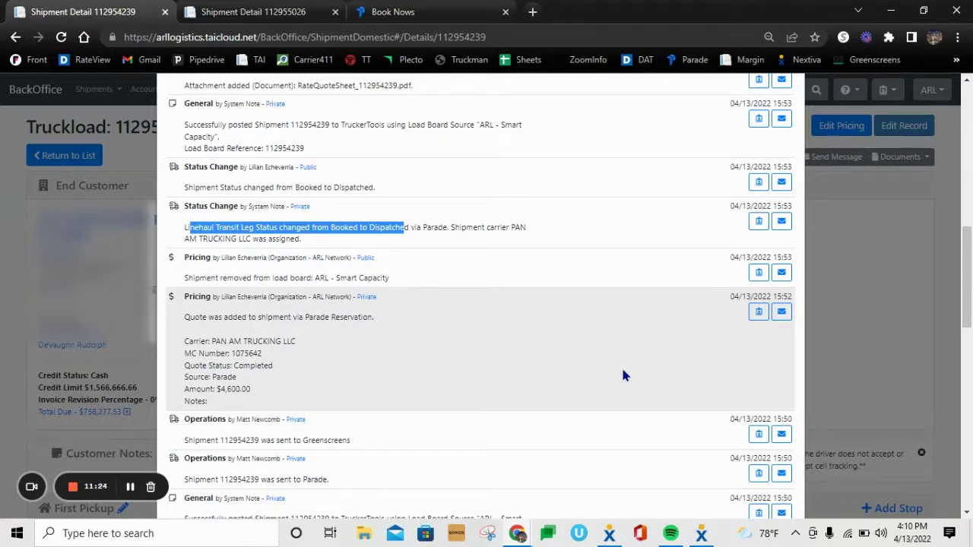
pyautogui.scroll(1, 587, 367)
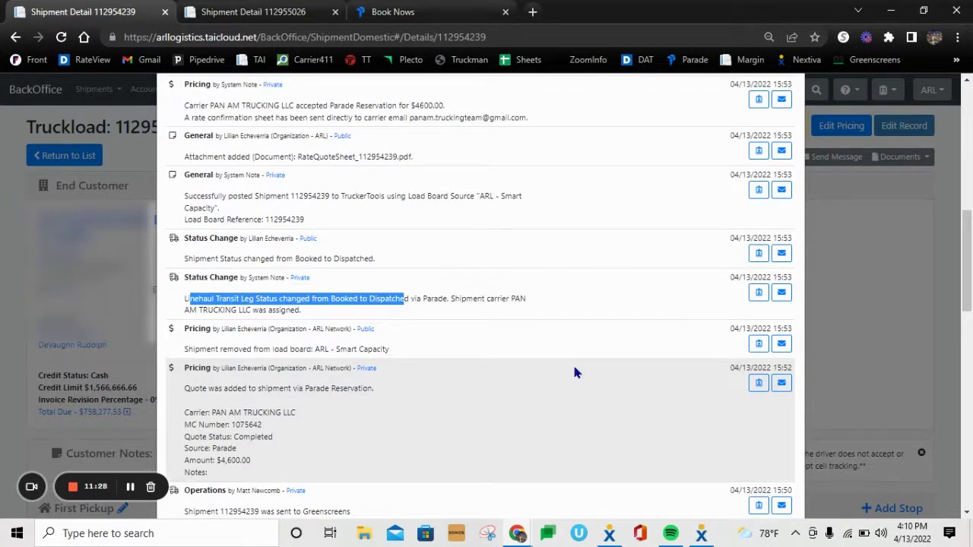
pyautogui.scroll(1, 574, 372)
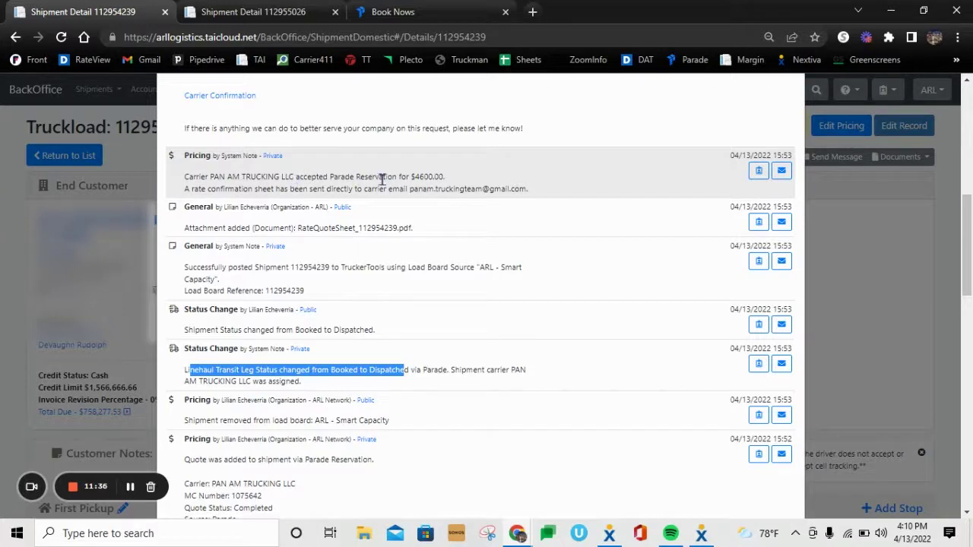
pyautogui.moveTo(248, 190); pyautogui.dragTo(534, 194)
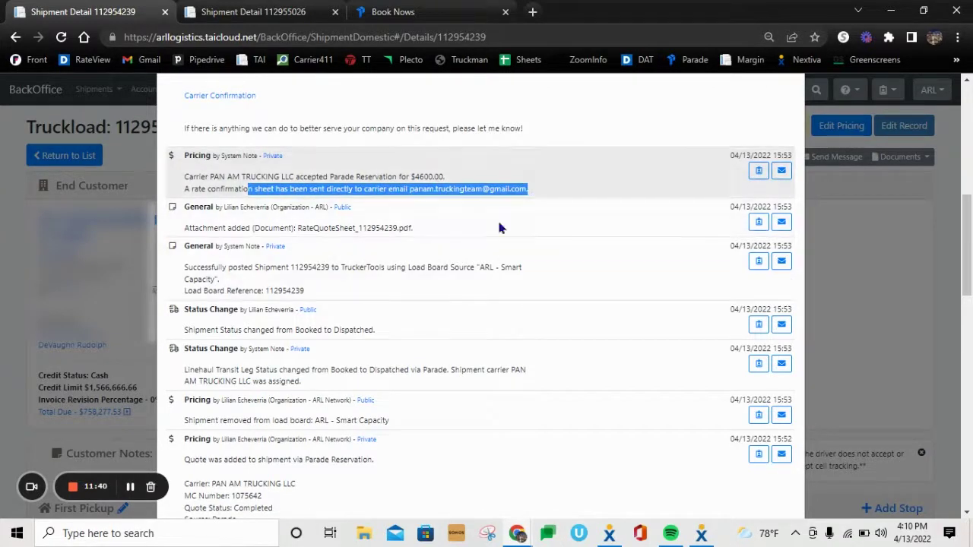
pyautogui.scroll(1, 472, 288)
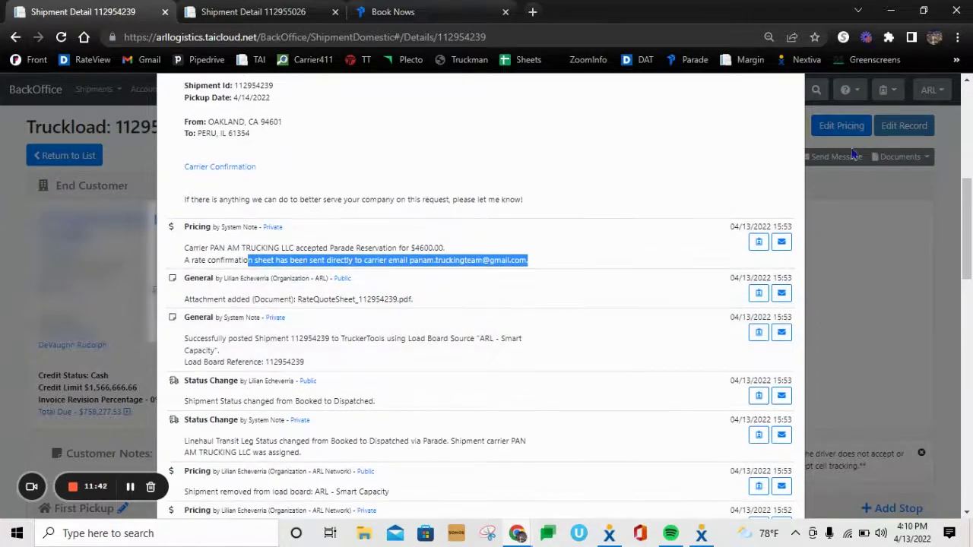
pyautogui.click(899, 297)
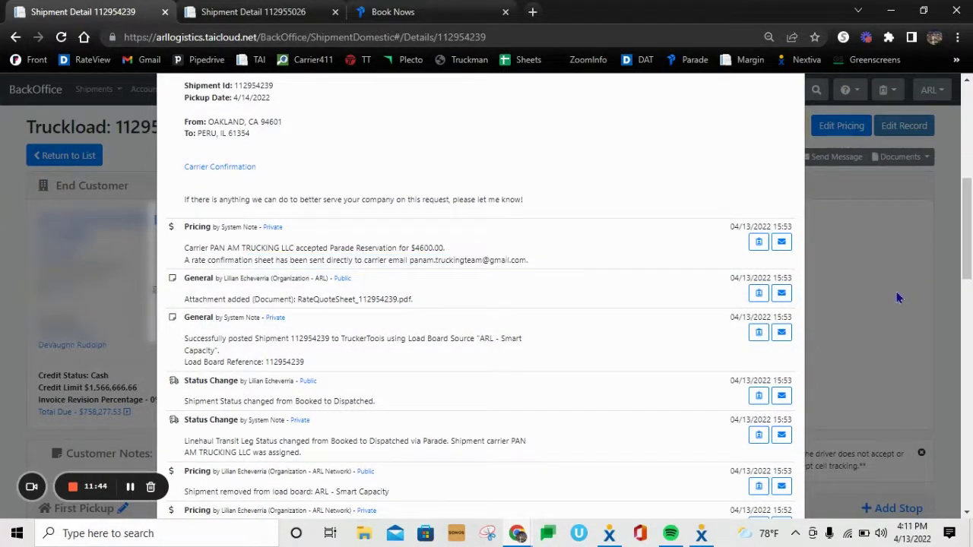
pyautogui.scroll(5, 630, 195)
pyautogui.click(789, 107)
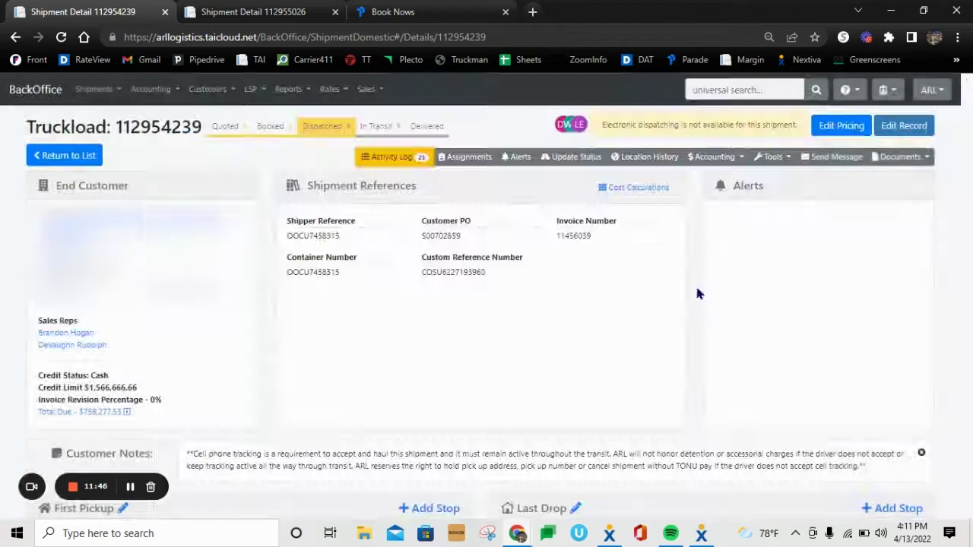
# Step: Open the shipment's truckload rate confirmation document, read through its load details, charges and terms, and close it
pyautogui.click(905, 160)
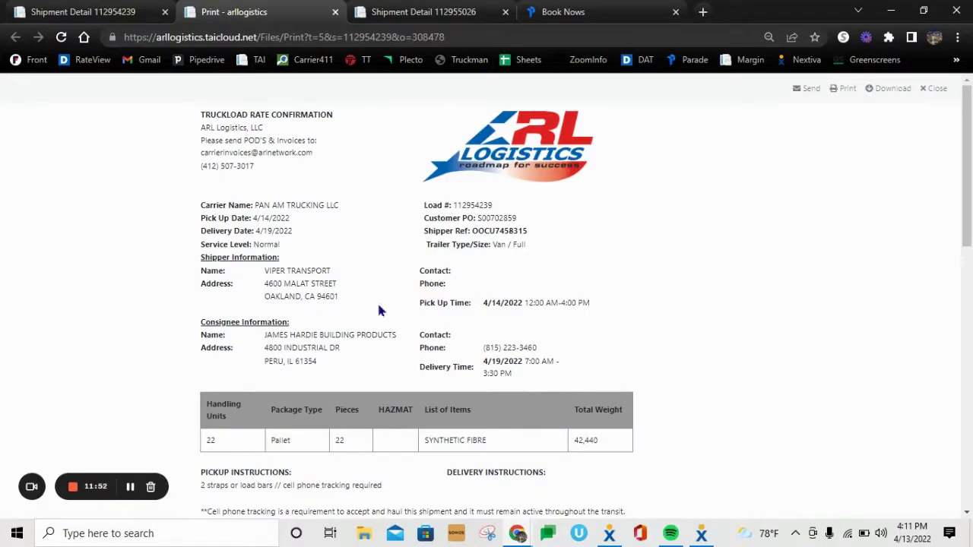
pyautogui.scroll(-1, 351, 182)
pyautogui.scroll(-12, 353, 186)
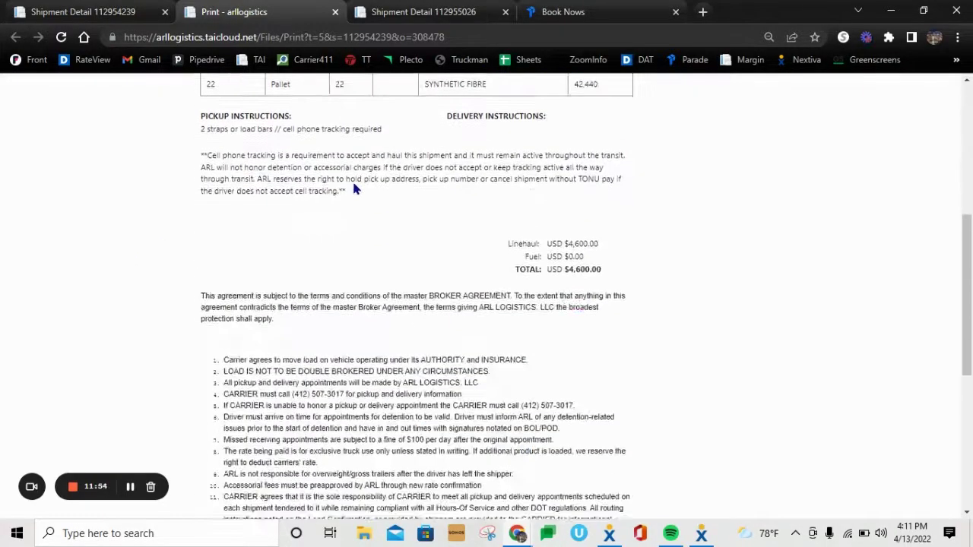
pyautogui.scroll(13, 517, 365)
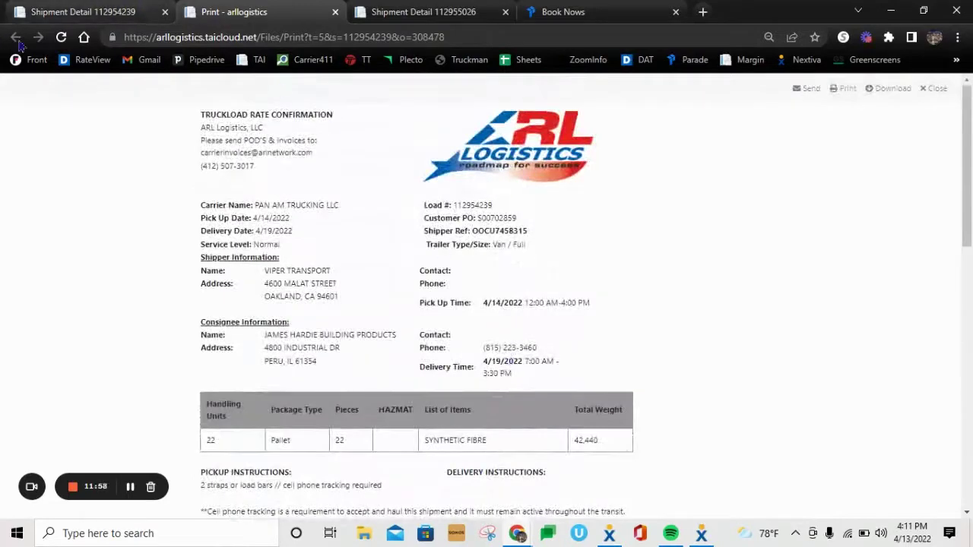
pyautogui.click(334, 12)
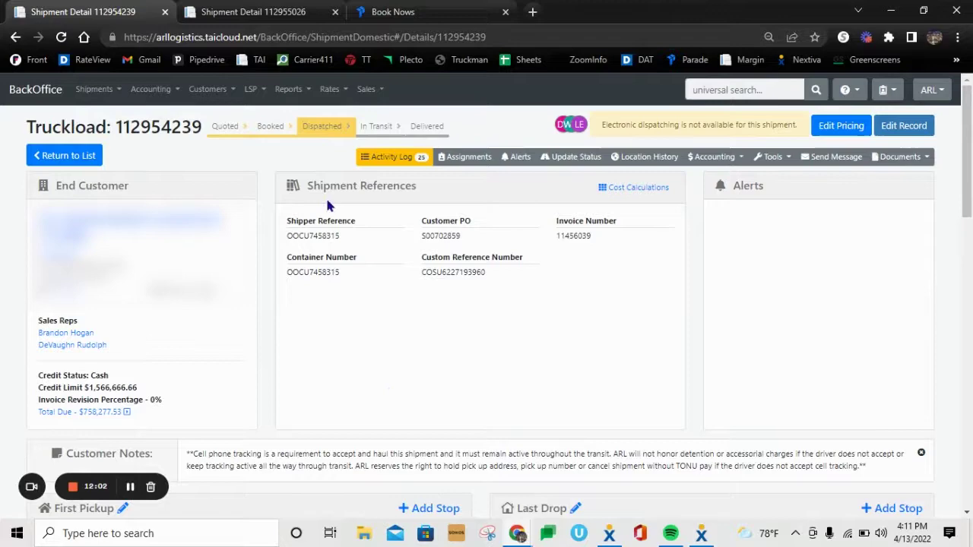
# Step: Open Truckload Quoting for the shipment and examine the Parade carrier quotes, other carriers' rates and market intelligence
pyautogui.click(771, 157)
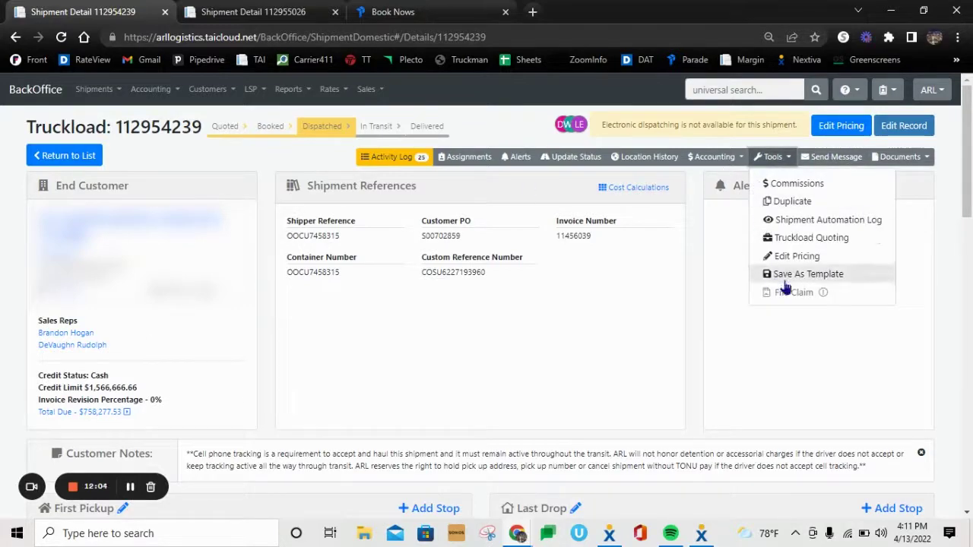
pyautogui.click(795, 237)
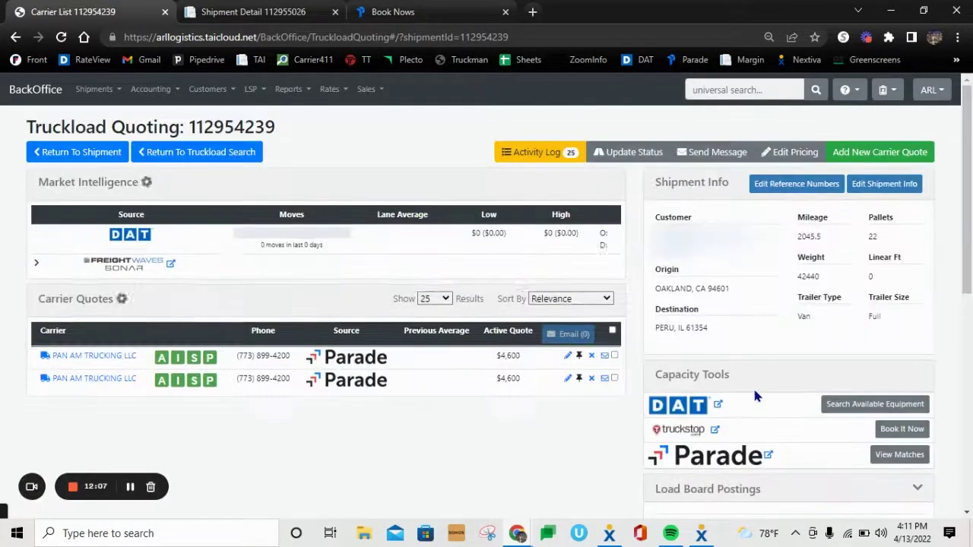
pyautogui.scroll(-2, 86, 418)
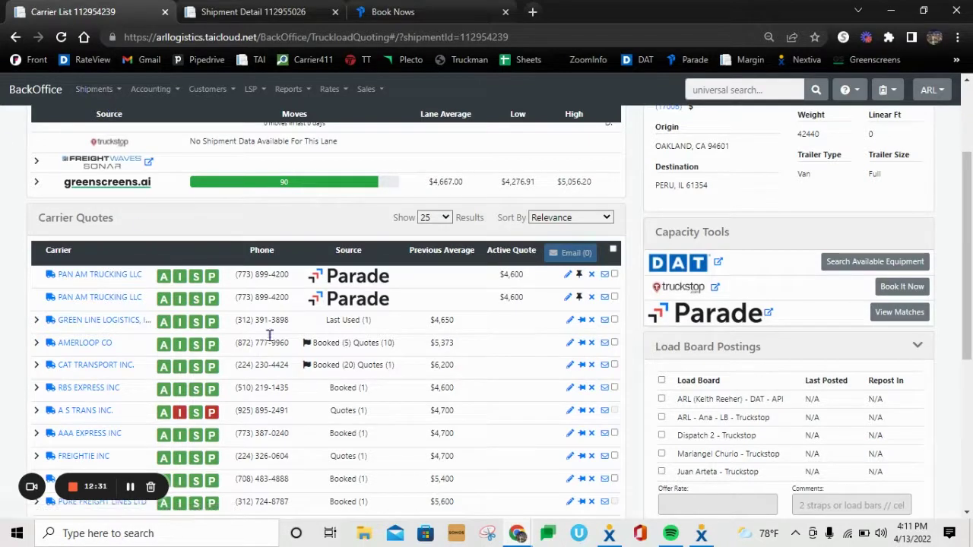
pyautogui.scroll(2, 268, 334)
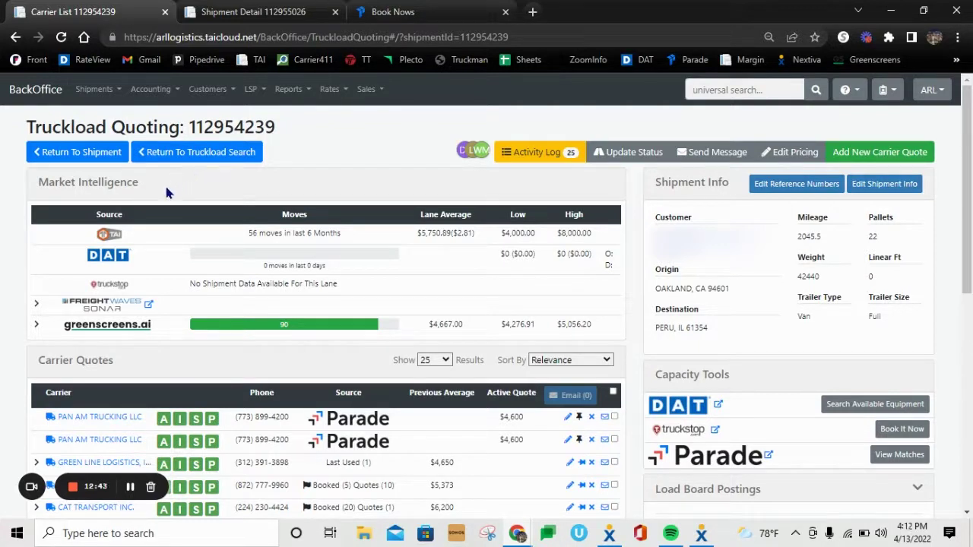
# Step: Switch to Parade's message center, display the Quotes, and browse the list of carrier quotes
pyautogui.click(393, 12)
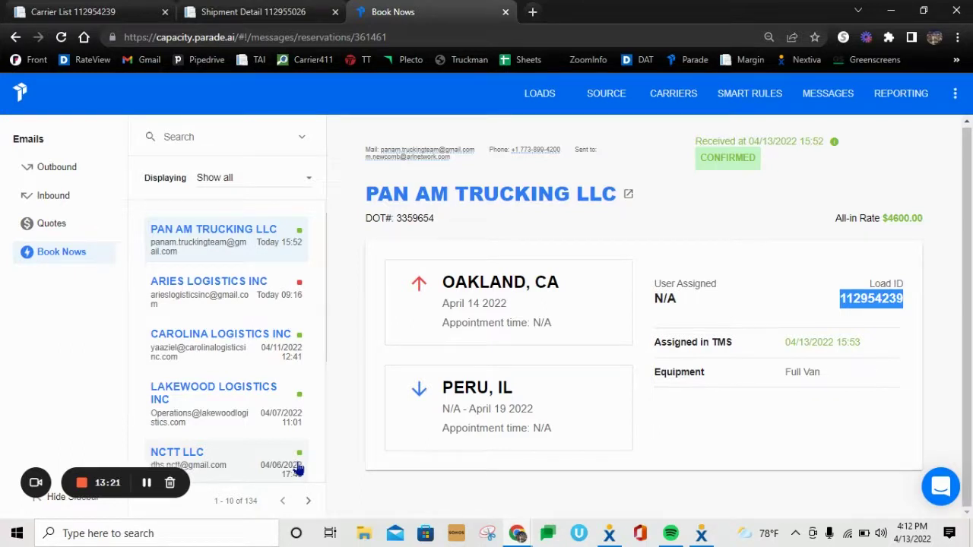
pyautogui.click(52, 224)
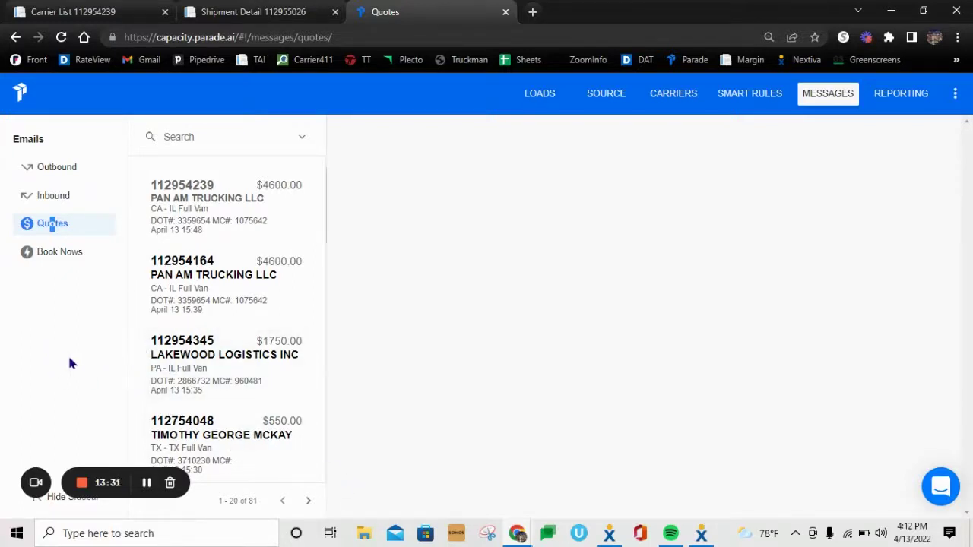
pyautogui.scroll(-1, 159, 348)
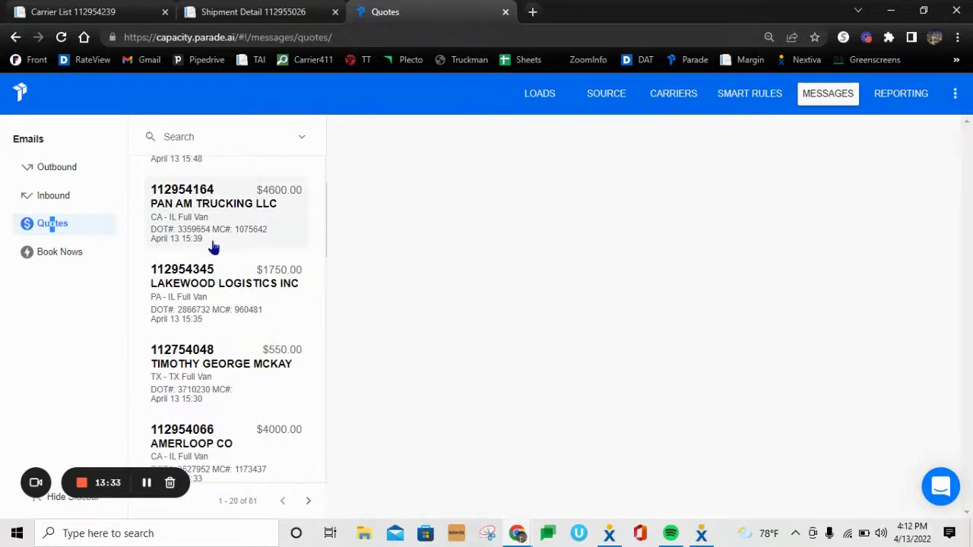
pyautogui.scroll(-3, 213, 255)
pyautogui.scroll(-2, 212, 257)
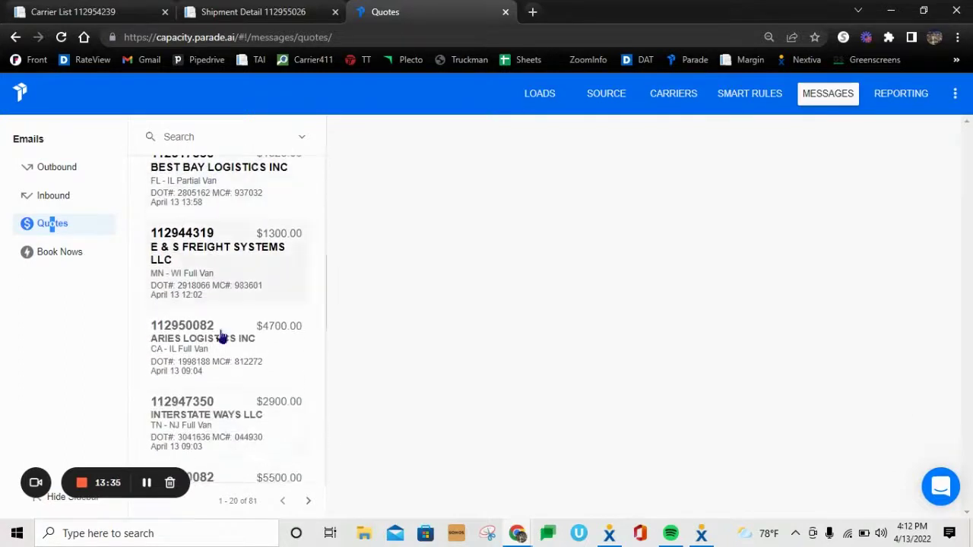
pyautogui.scroll(2, 221, 401)
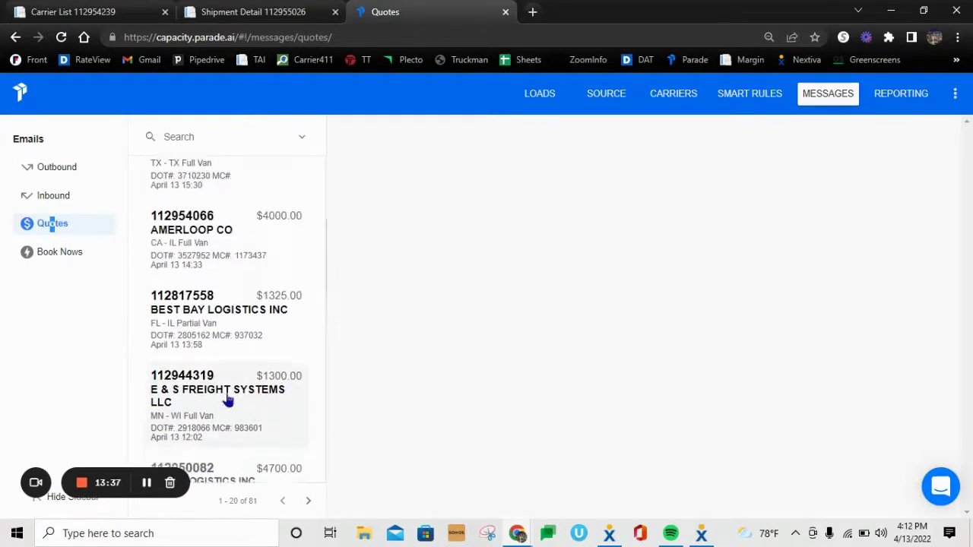
# Step: Open the AMERLOOP CO quote for the CA to IL full van load and review its internal prices, carrier's ask and Counter Book Now section
pyautogui.click(228, 245)
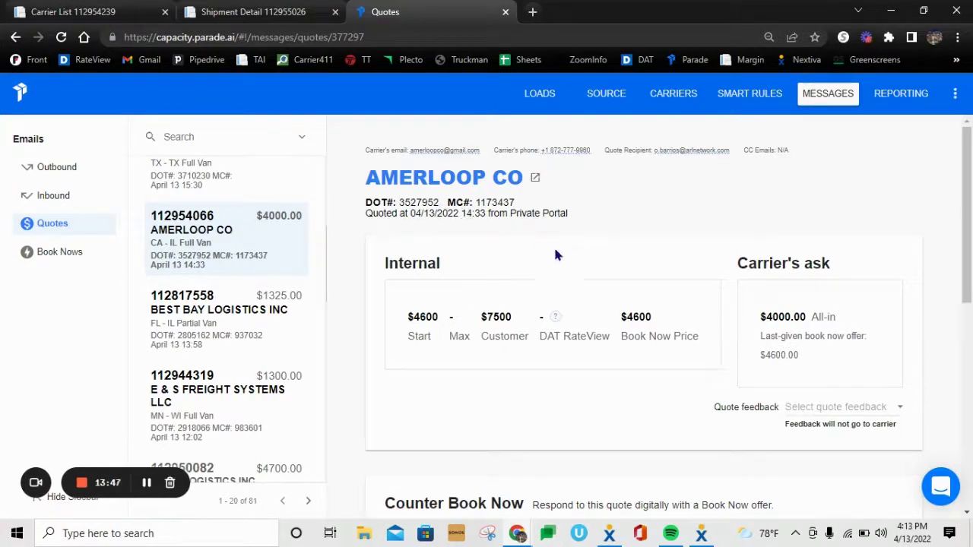
pyautogui.scroll(-1, 633, 240)
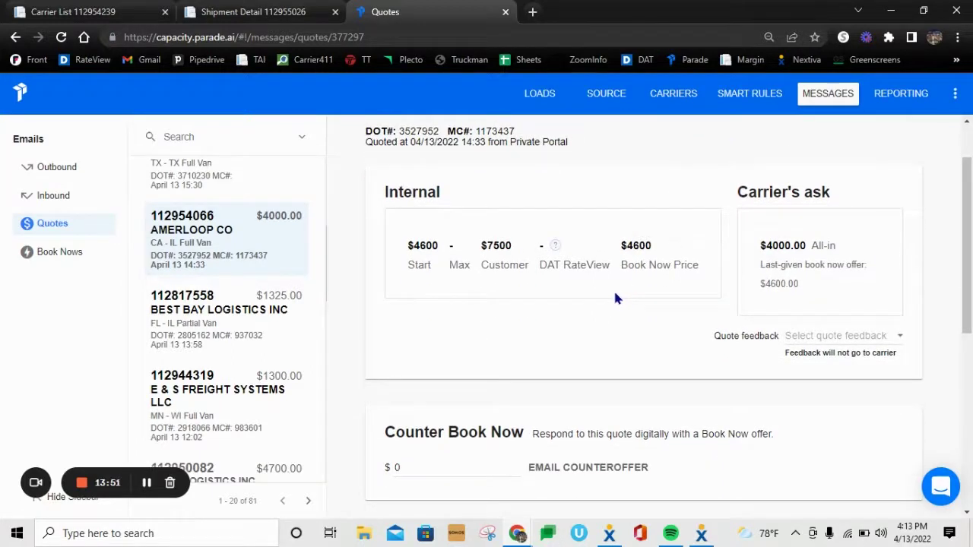
pyautogui.scroll(-1, 617, 299)
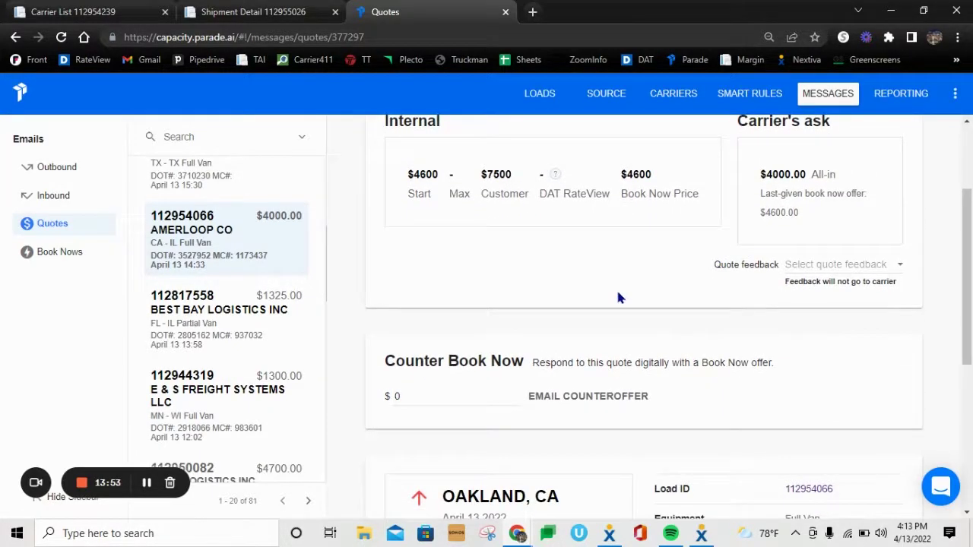
# Step: Review the AMERLOOP CO quote's pricing and its Oakland, CA to Peru, IL load details, and copy the load ID
pyautogui.scroll(-2, 618, 298)
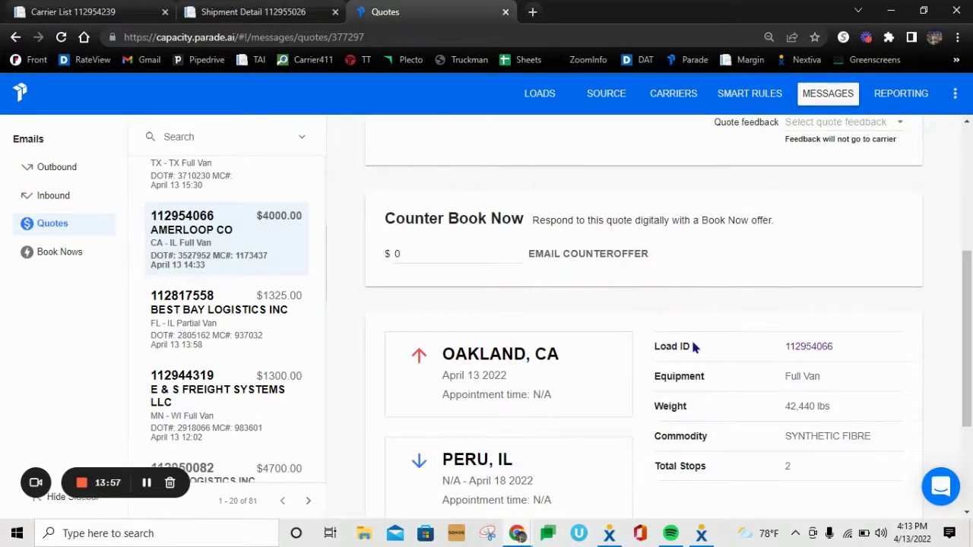
pyautogui.scroll(-2, 693, 348)
pyautogui.scroll(5, 531, 356)
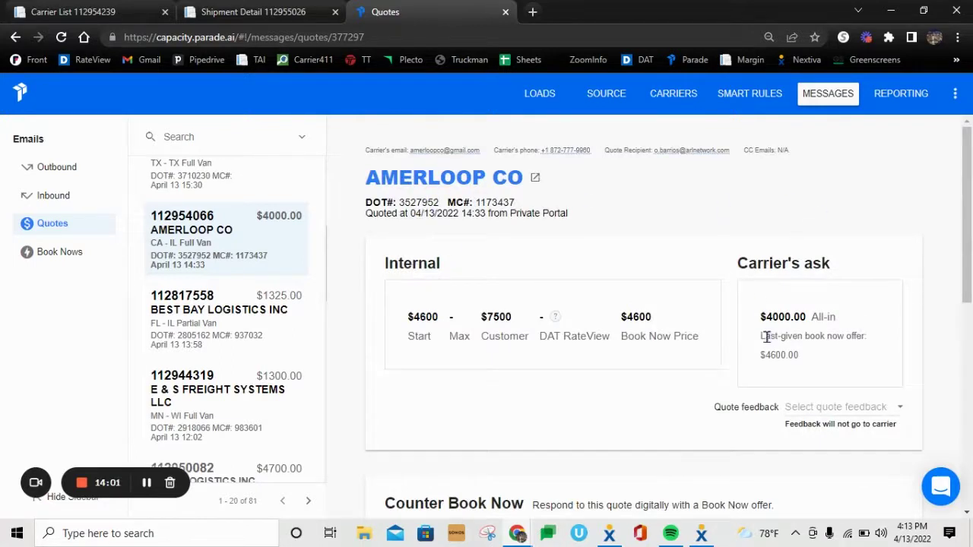
pyautogui.scroll(-5, 782, 351)
pyautogui.moveTo(789, 275); pyautogui.dragTo(831, 275)
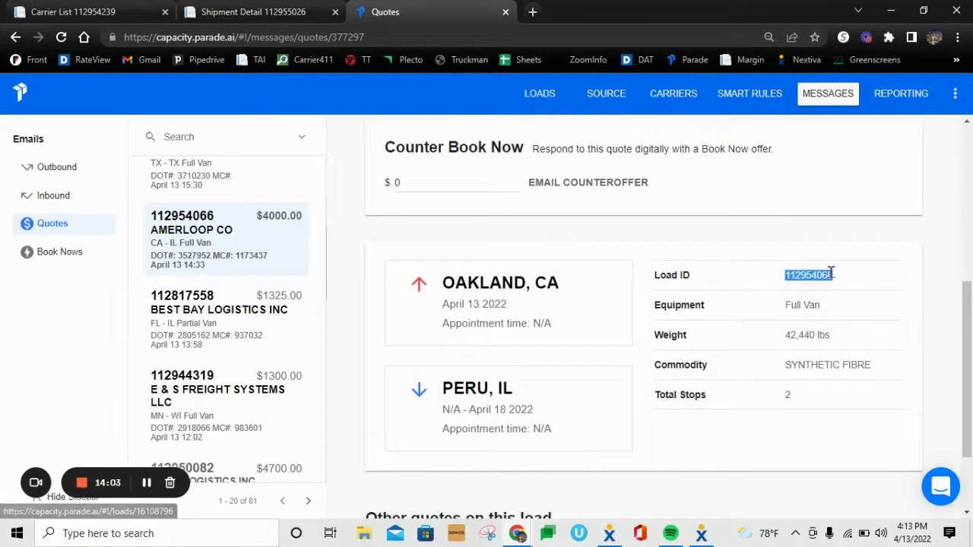
pyautogui.rightClick(810, 280)
pyautogui.click(812, 389)
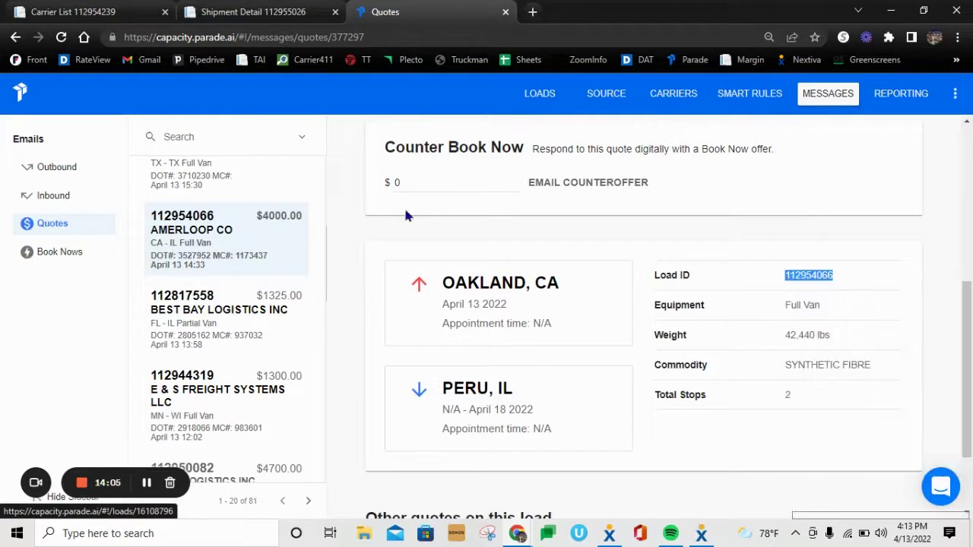
# Step: Switch to TAI, search for the copied load ID, and open the matching Oakland, CA to Peru, IL shipment
pyautogui.click(253, 12)
pyautogui.rightClick(741, 92)
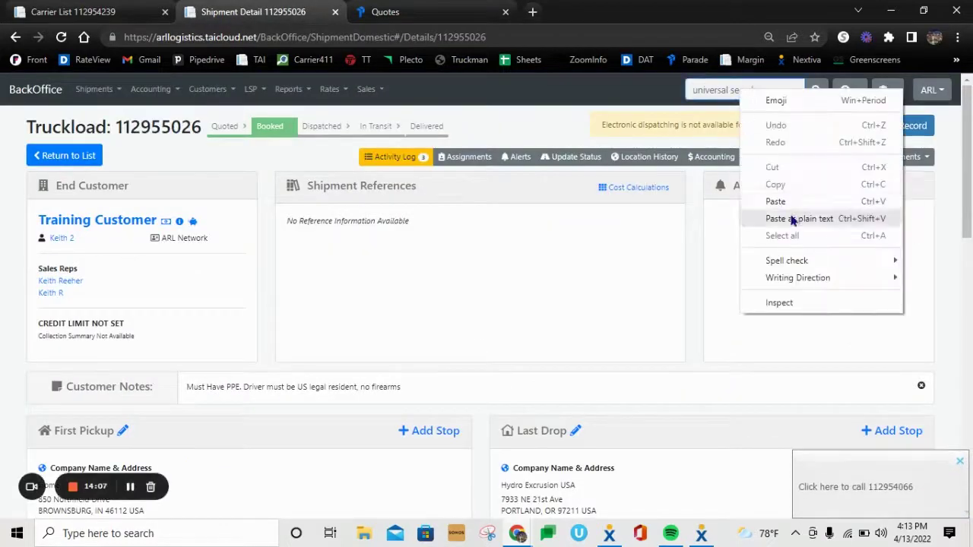
pyautogui.click(793, 217)
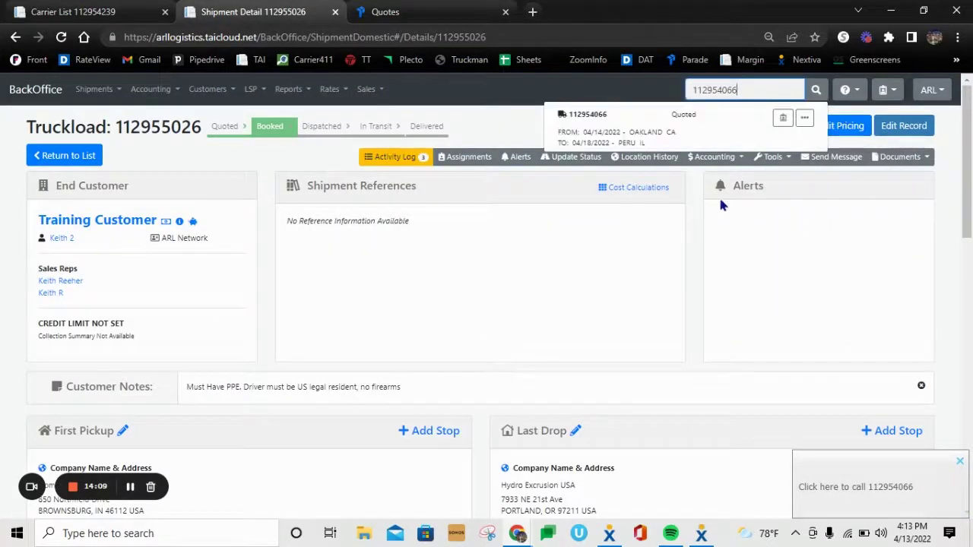
pyautogui.click(612, 139)
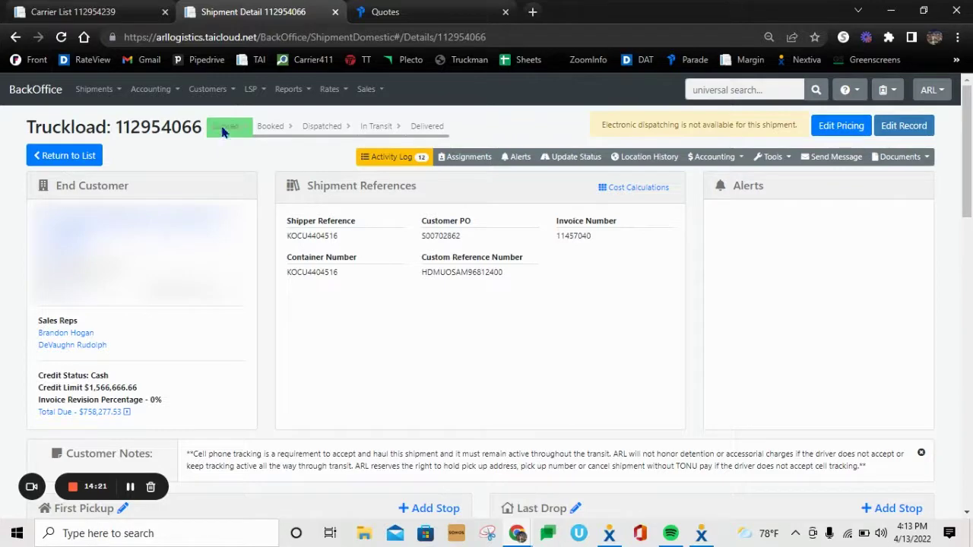
# Step: Review the shipment's status, stops and cost totals, and open Truckload Quoting to examine the AMERLOOP CO quote from Parade
pyautogui.scroll(-2, 710, 338)
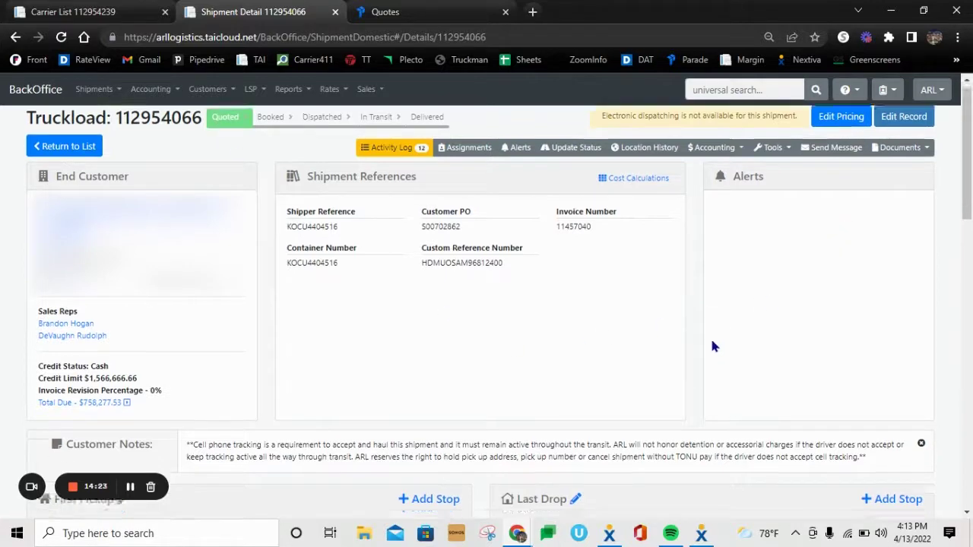
pyautogui.scroll(-7, 719, 324)
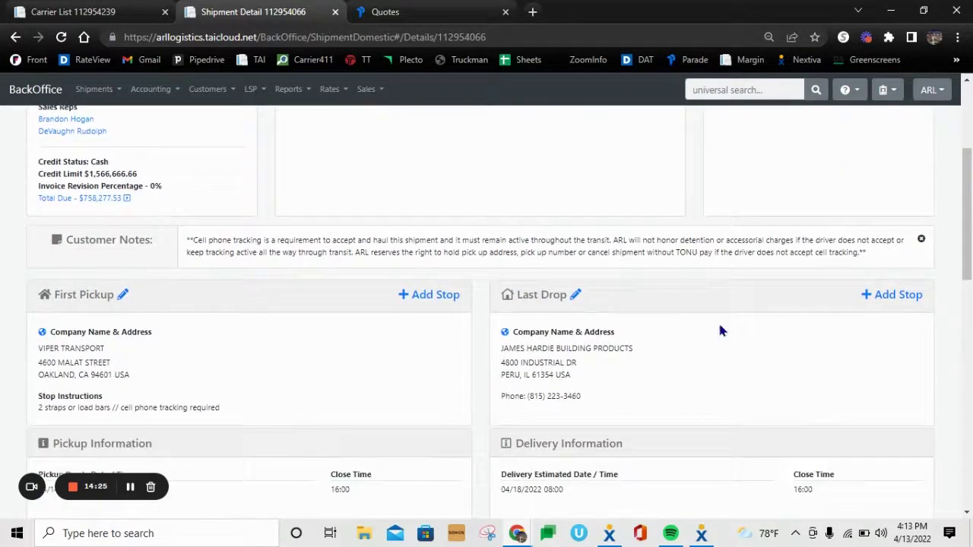
pyautogui.scroll(-4, 718, 335)
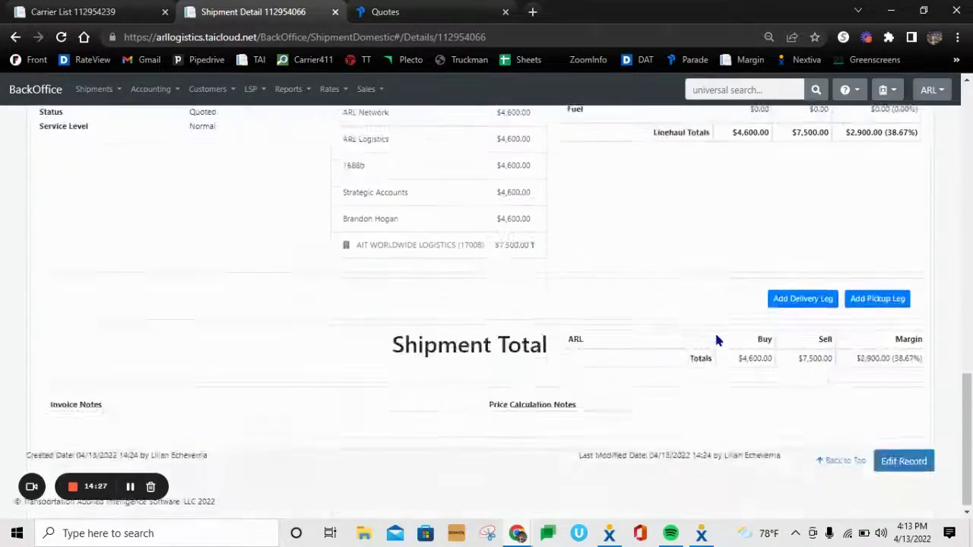
pyautogui.scroll(13, 714, 330)
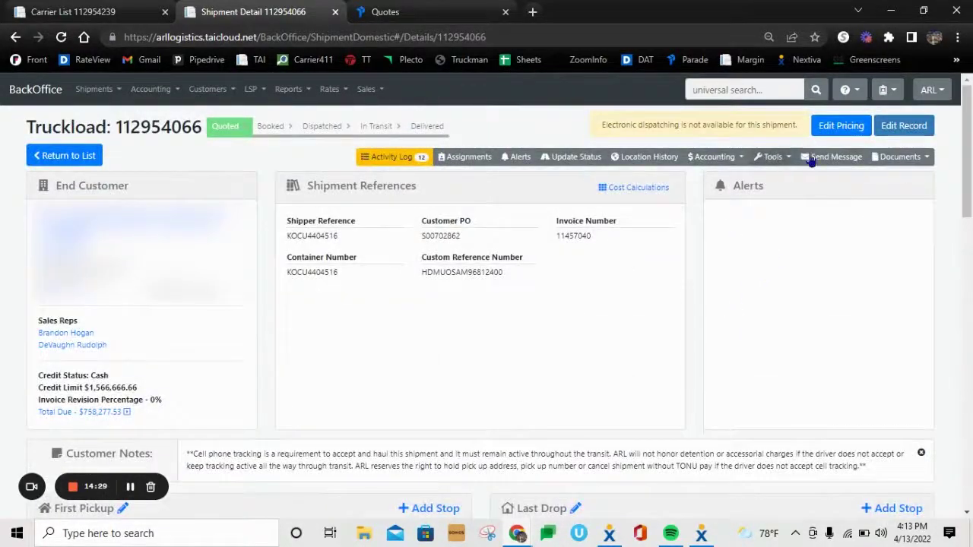
pyautogui.click(769, 156)
pyautogui.click(801, 239)
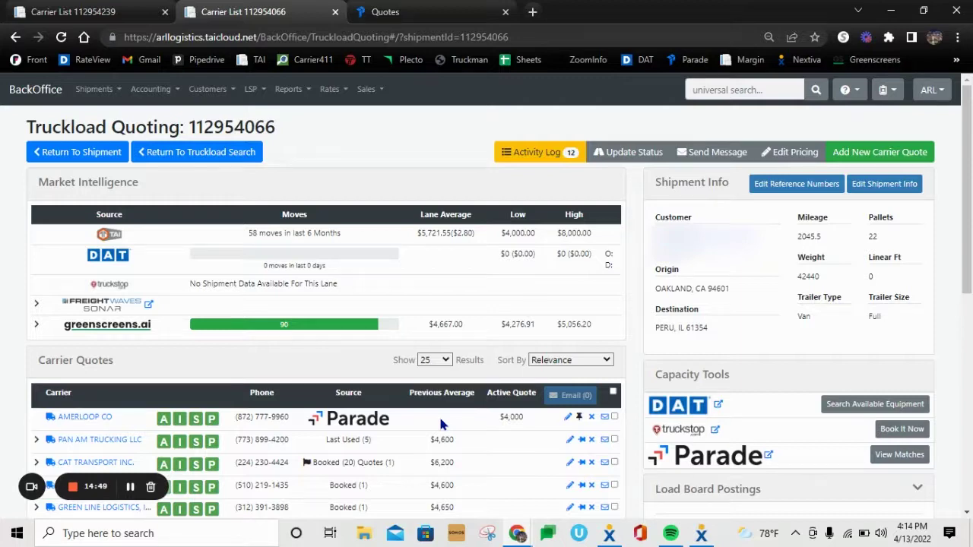
# Step: Switch back to Parade, display the Inbound emails, and open the FLORIDA BEAUTY EXPRESS INC message to view its truck availability
pyautogui.click(385, 11)
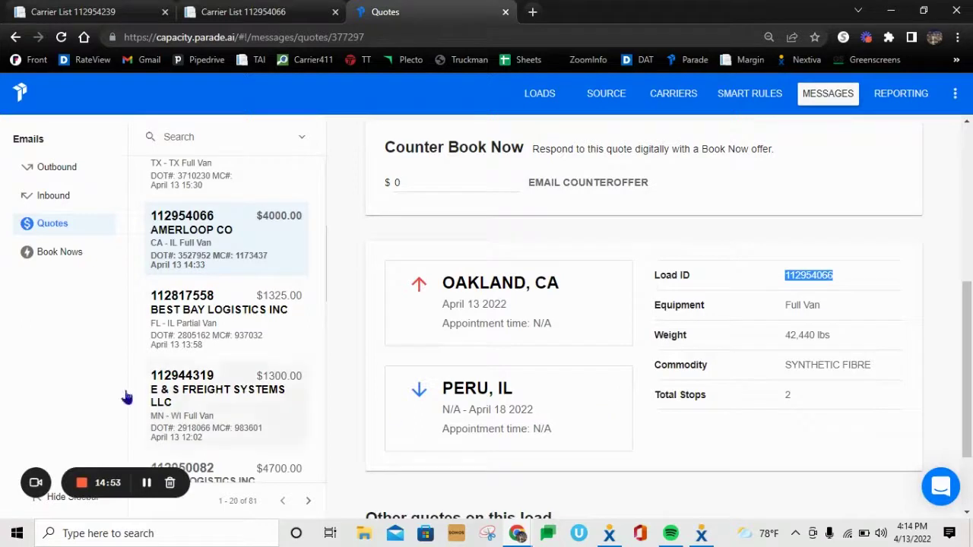
pyautogui.click(49, 201)
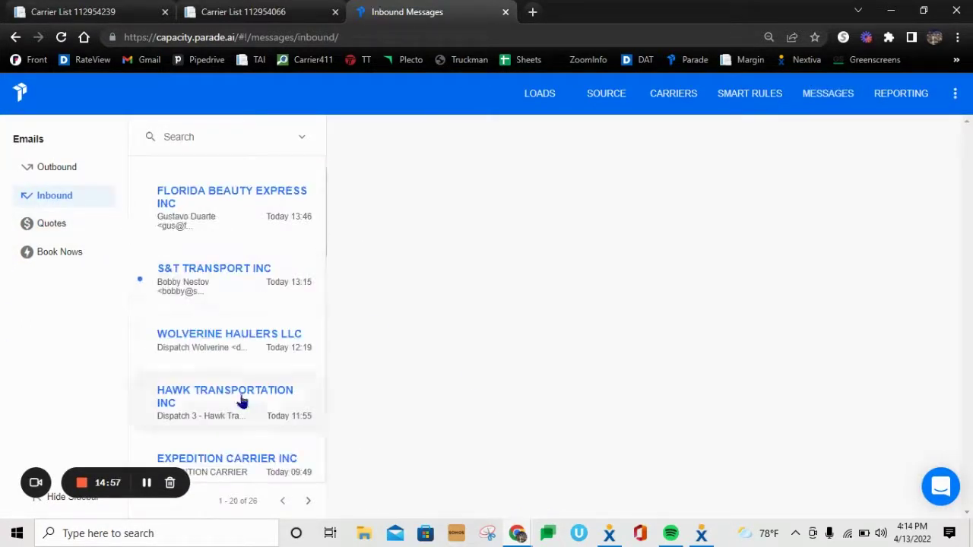
pyautogui.click(229, 209)
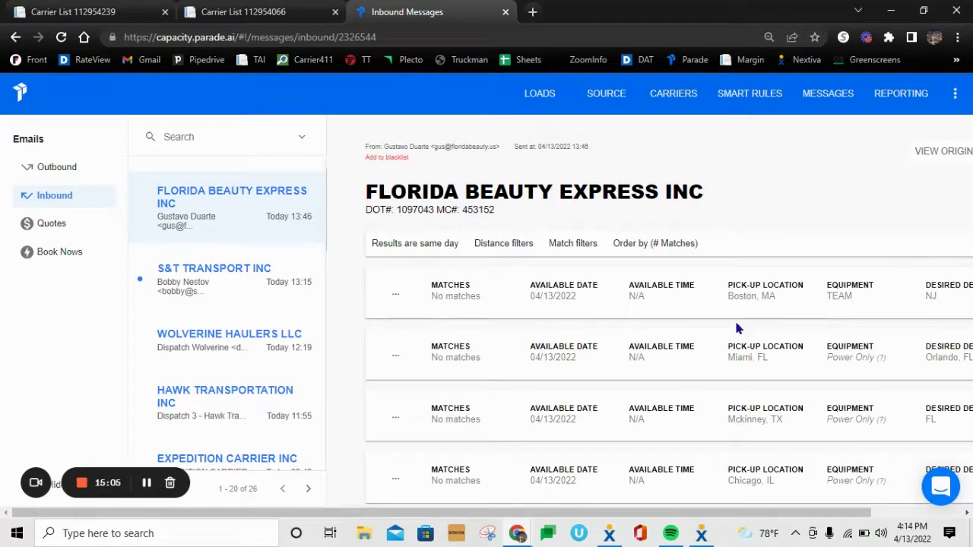
# Step: View the original FLORIDA BEAUTY EXPRESS INC email, read through its truck availability and signature, and close it
pyautogui.click(946, 154)
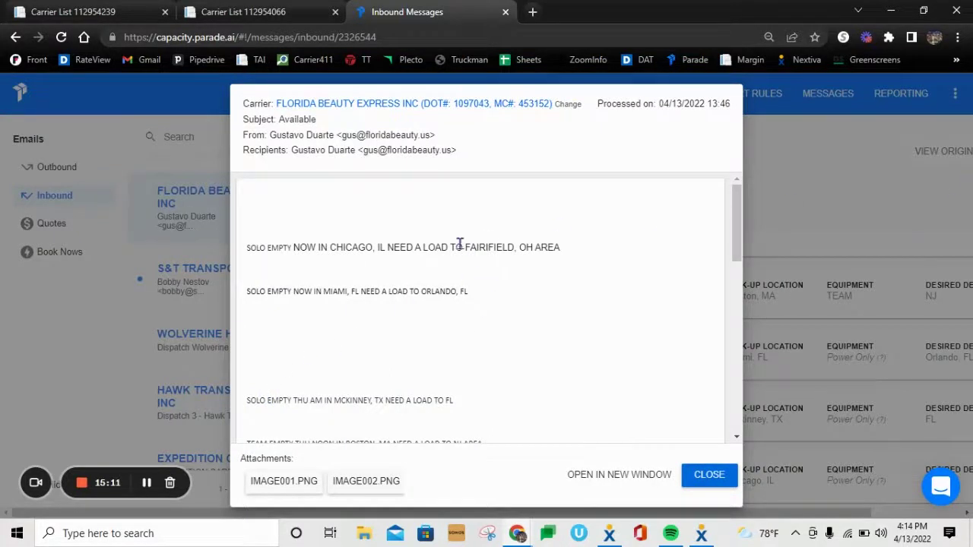
pyautogui.scroll(-5, 456, 246)
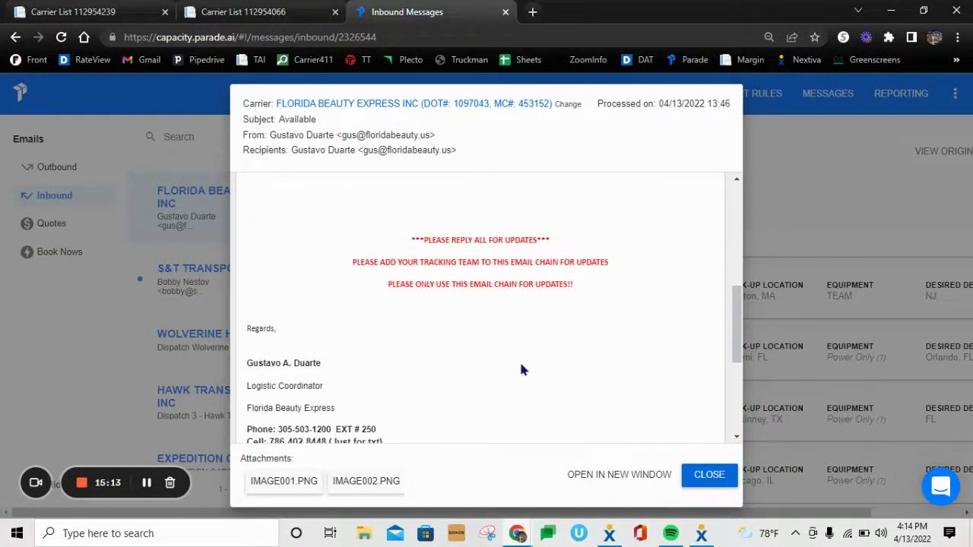
pyautogui.scroll(6, 519, 359)
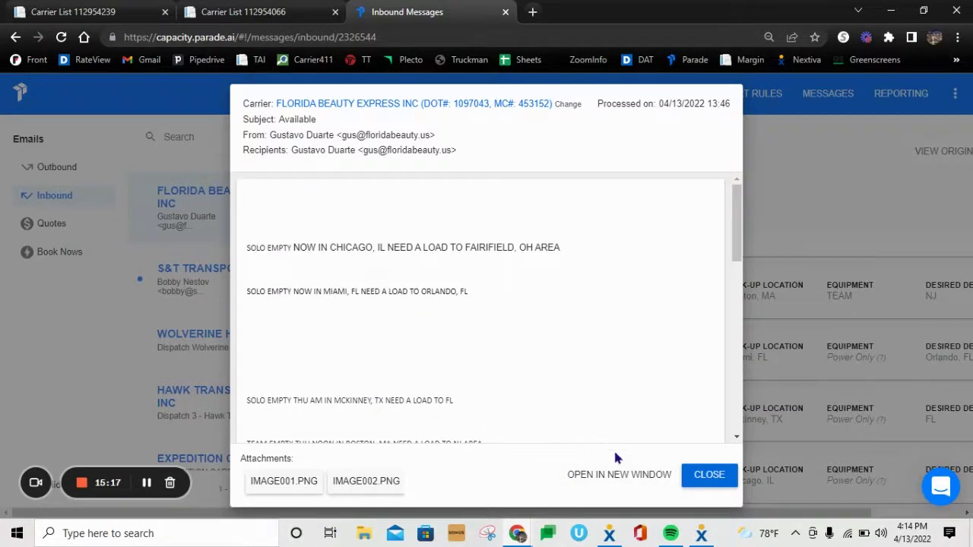
pyautogui.click(835, 206)
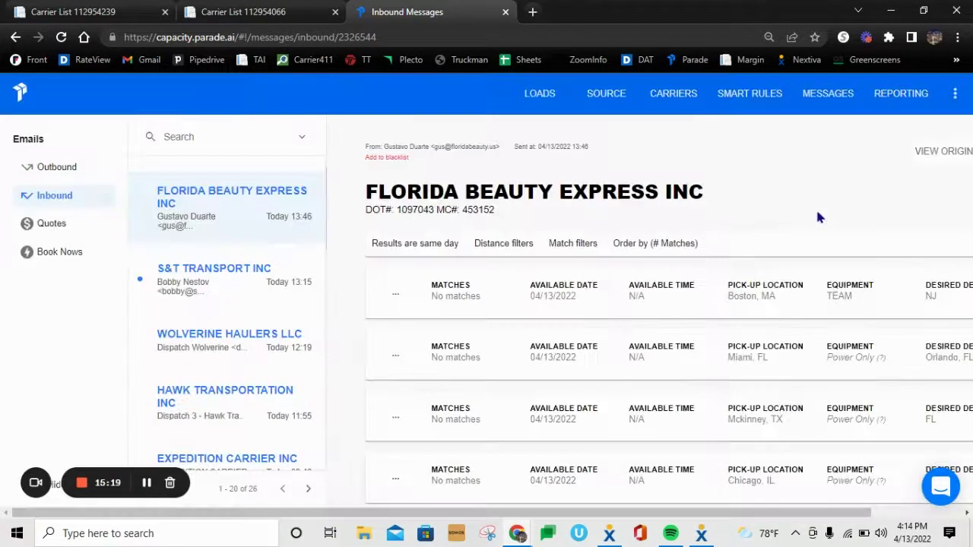
# Step: Open the HAWK TRANSPORTATION INC inbound message, read its original available truck list email, and switch to the PAN AM TRUCKING LLC shipment in TAI
pyautogui.click(225, 420)
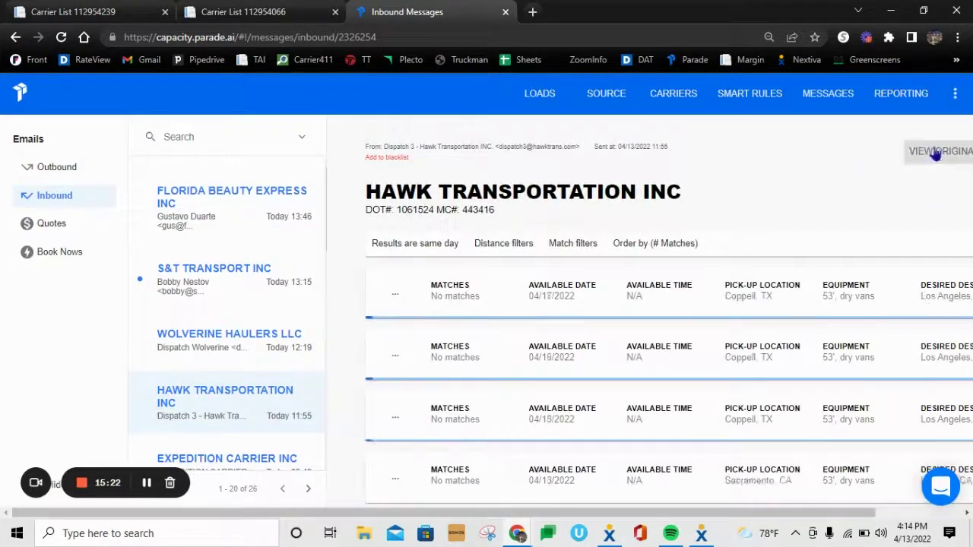
pyautogui.click(940, 152)
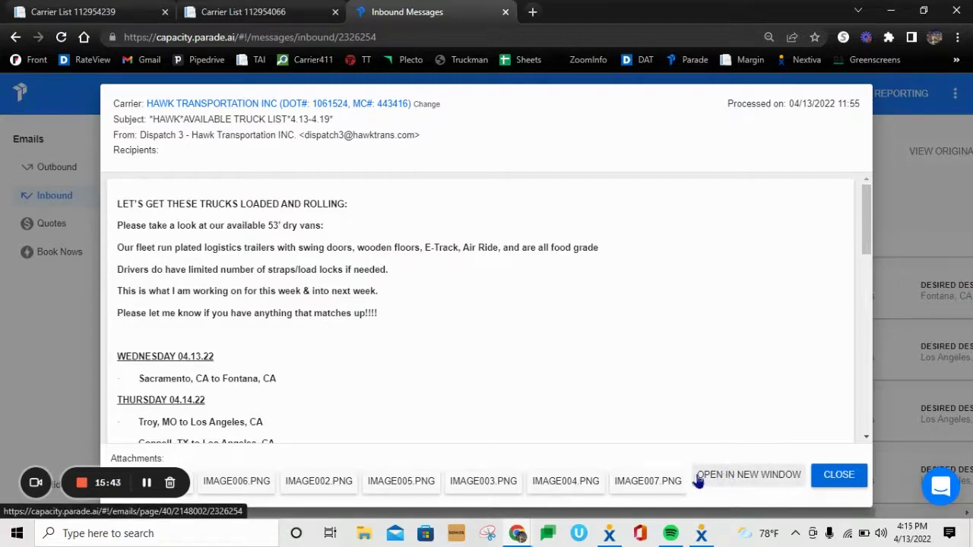
pyautogui.click(87, 9)
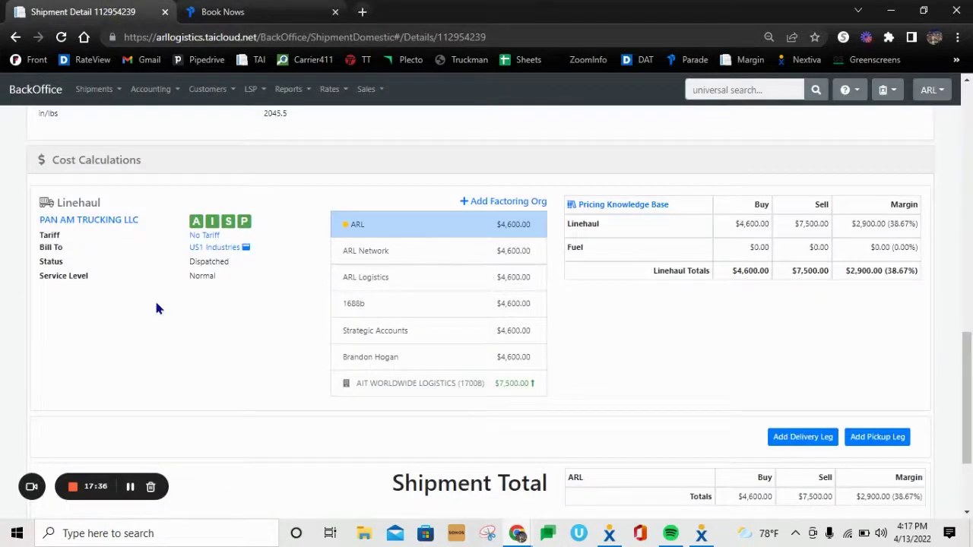